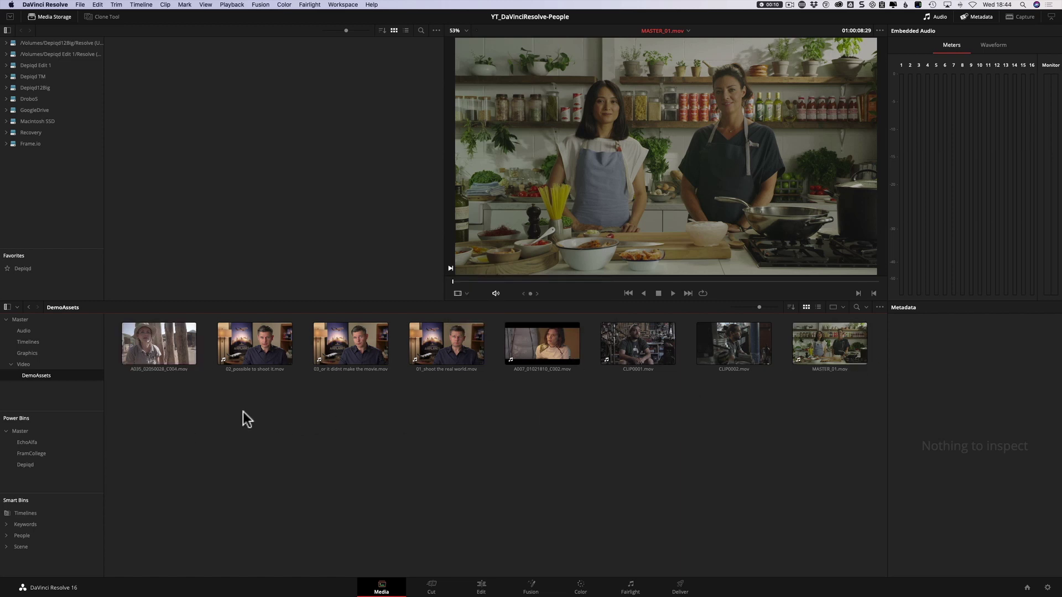
Select all eight DemoAssets clips and run Analyze Clips for People on them.
{"action": "left_click_drag", "start_coordinate": [153, 400], "coordinate": [873, 348]}
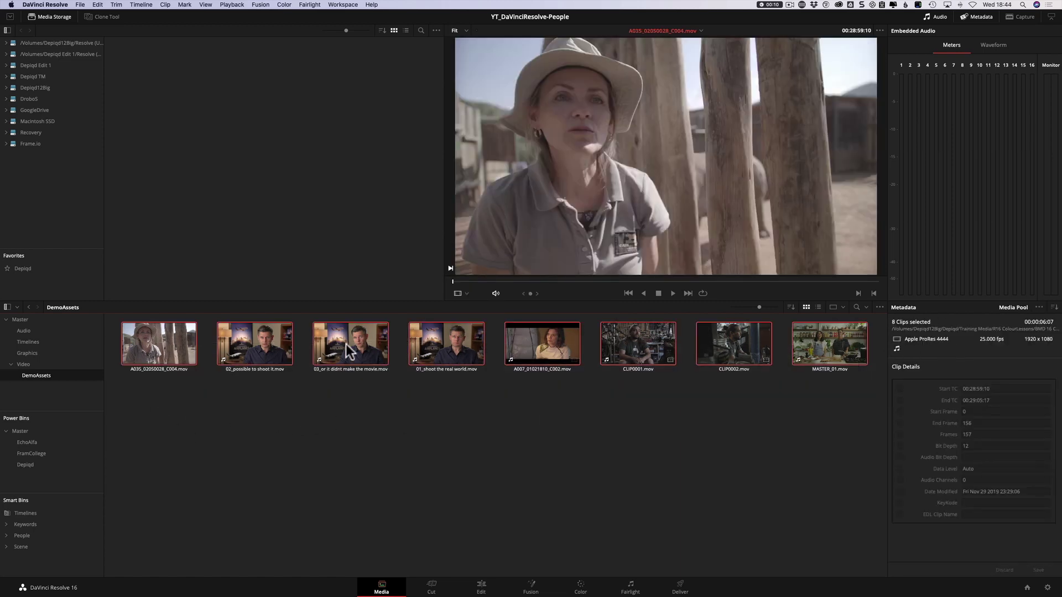
{"action": "right_click", "coordinate": [190, 340]}
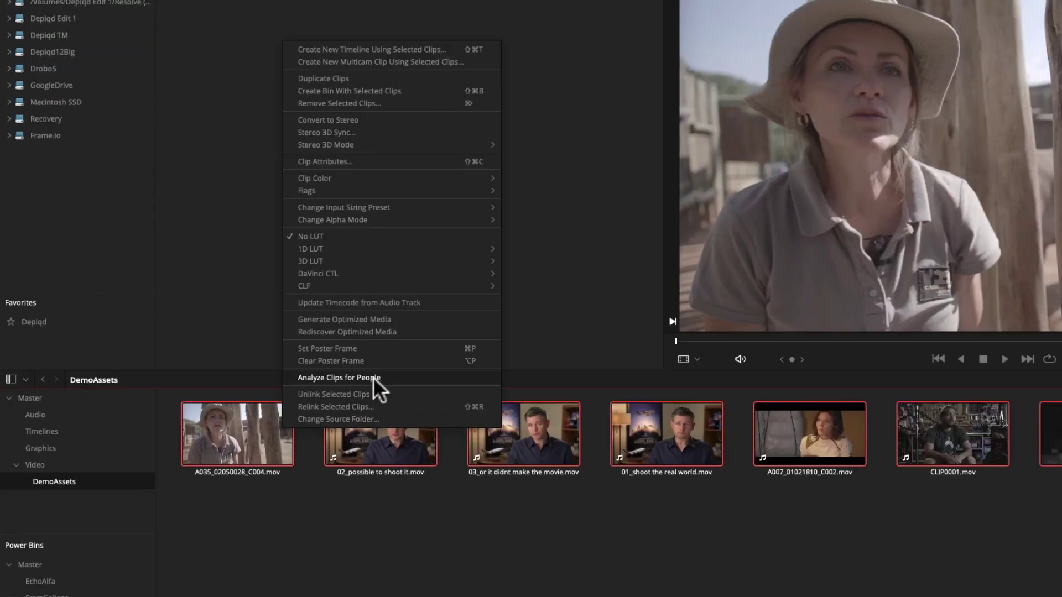
{"action": "left_click", "coordinate": [429, 409]}
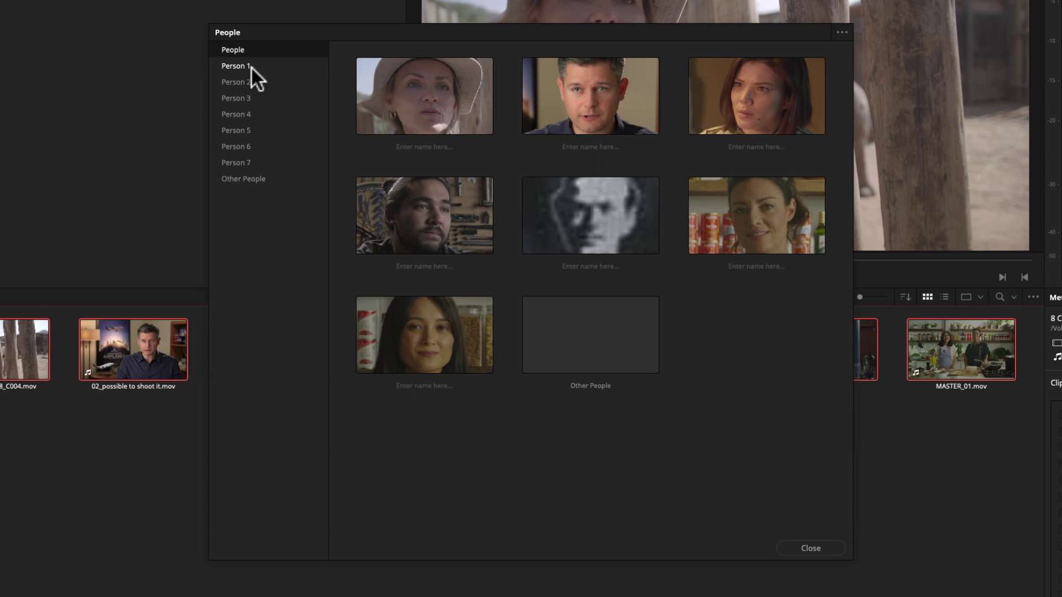
Step through the clips of Person 1 to Person 7, then return to the people overview.
{"action": "left_click", "coordinate": [249, 65]}
{"action": "left_click", "coordinate": [247, 82]}
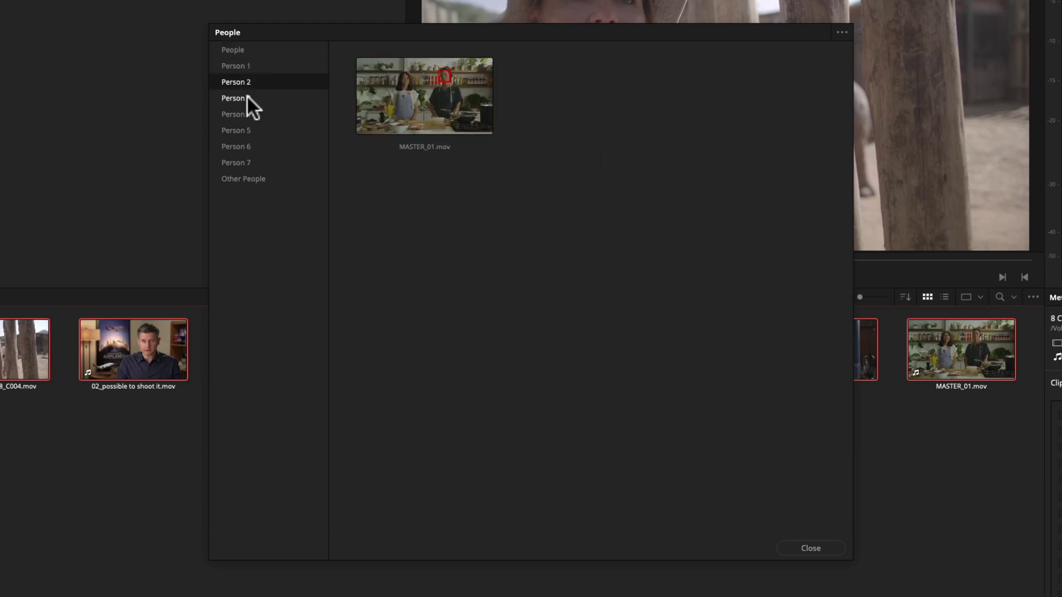
{"action": "left_click", "coordinate": [247, 95]}
{"action": "left_click", "coordinate": [247, 111]}
{"action": "left_click", "coordinate": [247, 129]}
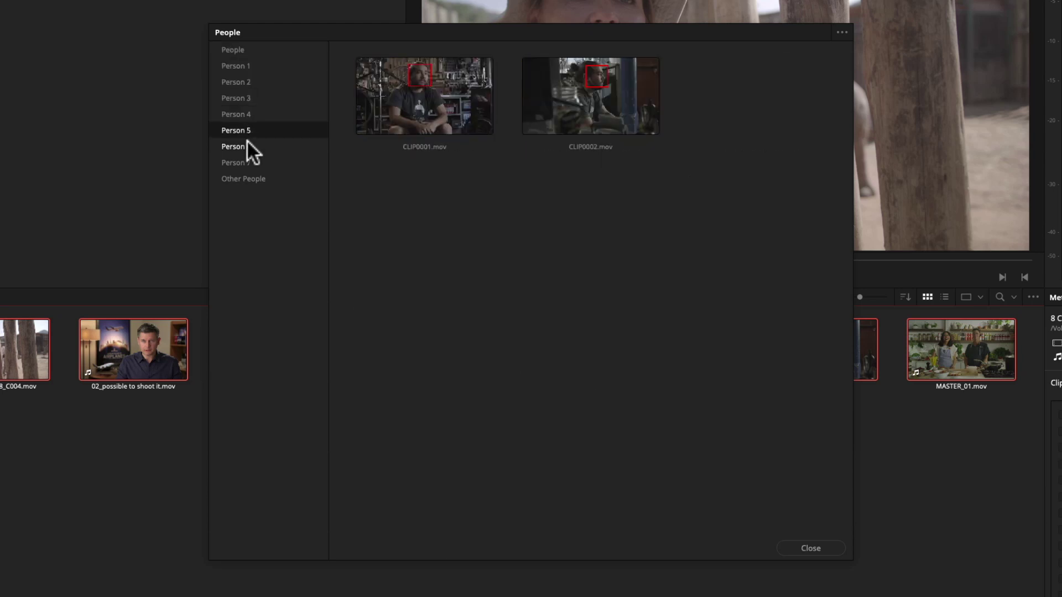
{"action": "left_click", "coordinate": [247, 145]}
{"action": "left_click", "coordinate": [244, 159]}
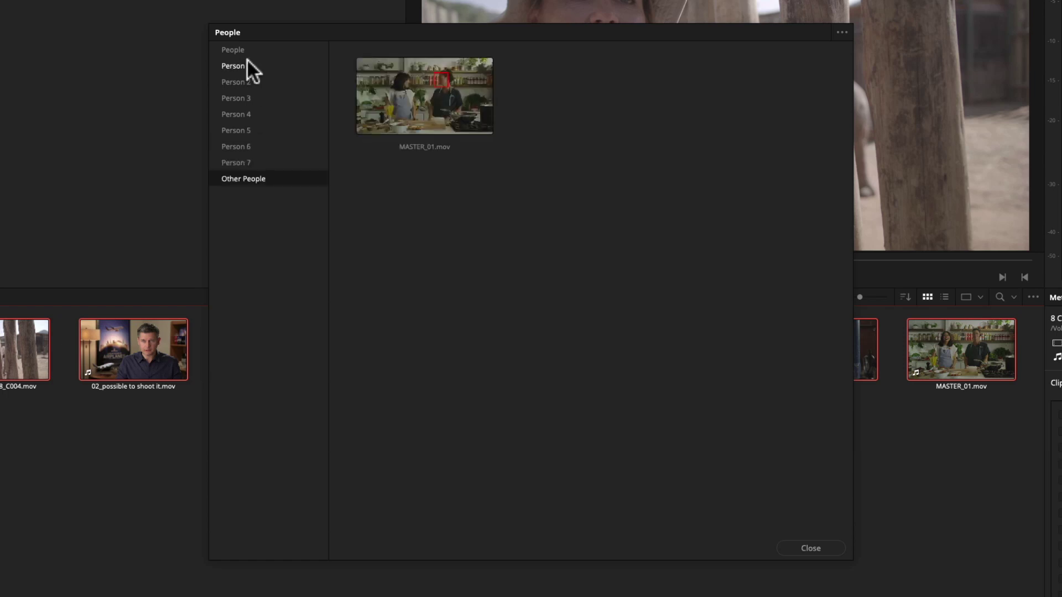
{"action": "left_click", "coordinate": [244, 49]}
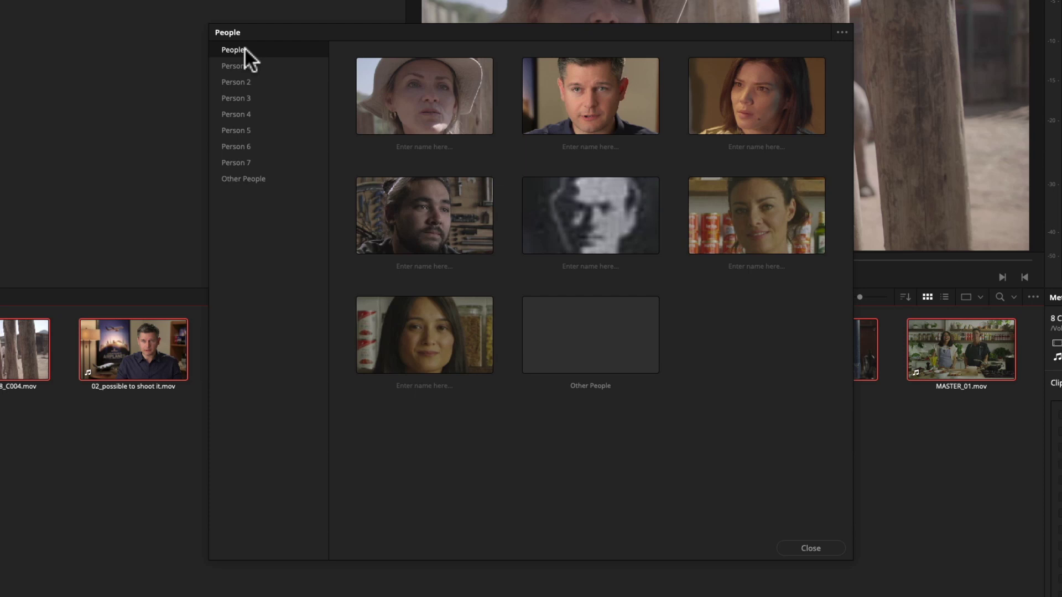
Name the woman in the hat (Person 1) 'Lady 1'.
{"action": "left_click", "coordinate": [243, 65]}
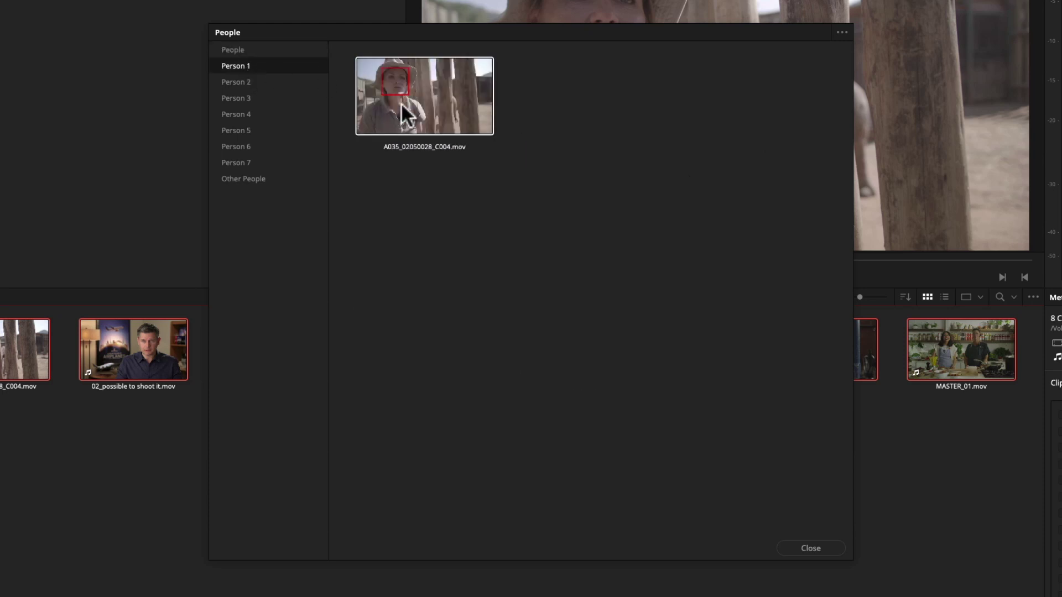
{"action": "left_click", "coordinate": [230, 48]}
{"action": "left_click", "coordinate": [422, 146]}
{"action": "type", "text": "Lady 1"}
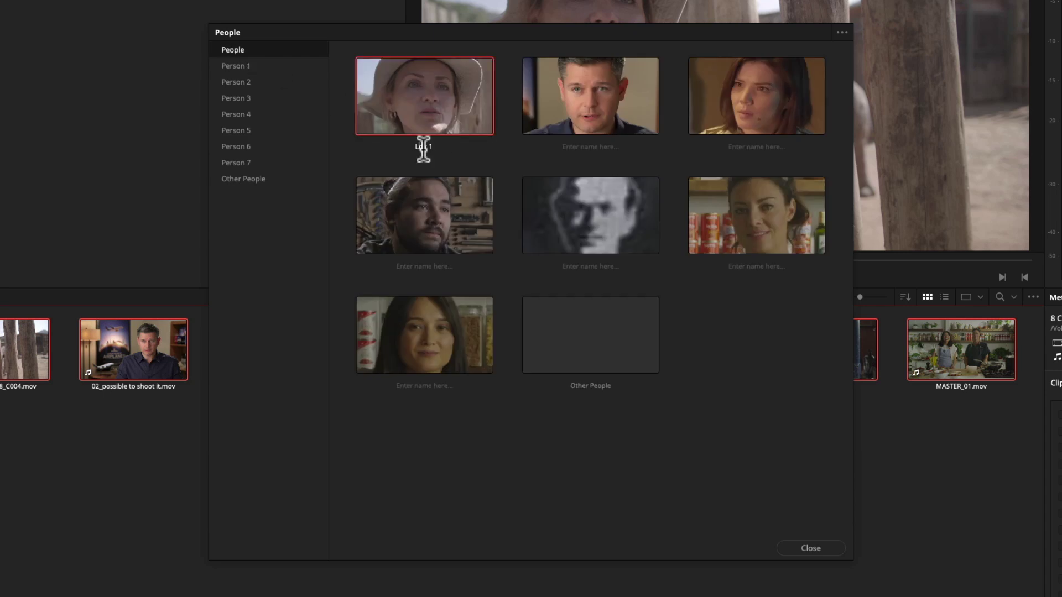
{"action": "left_click", "coordinate": [655, 463]}
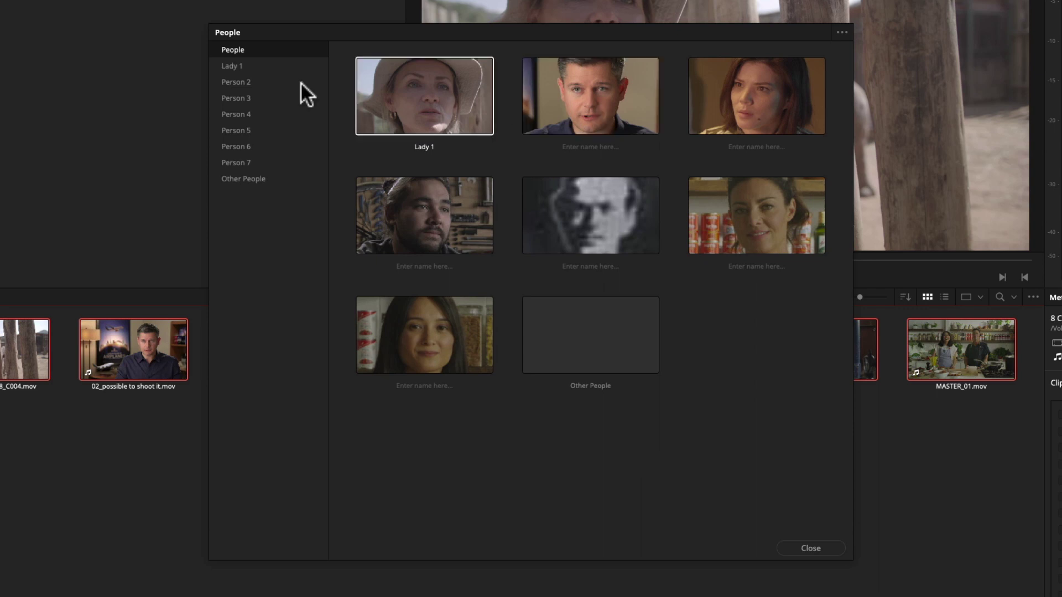
Review the clips of Lady 1 and Persons 2, 3 and 4, then return to the overview.
{"action": "left_click", "coordinate": [247, 75]}
{"action": "left_click", "coordinate": [245, 67]}
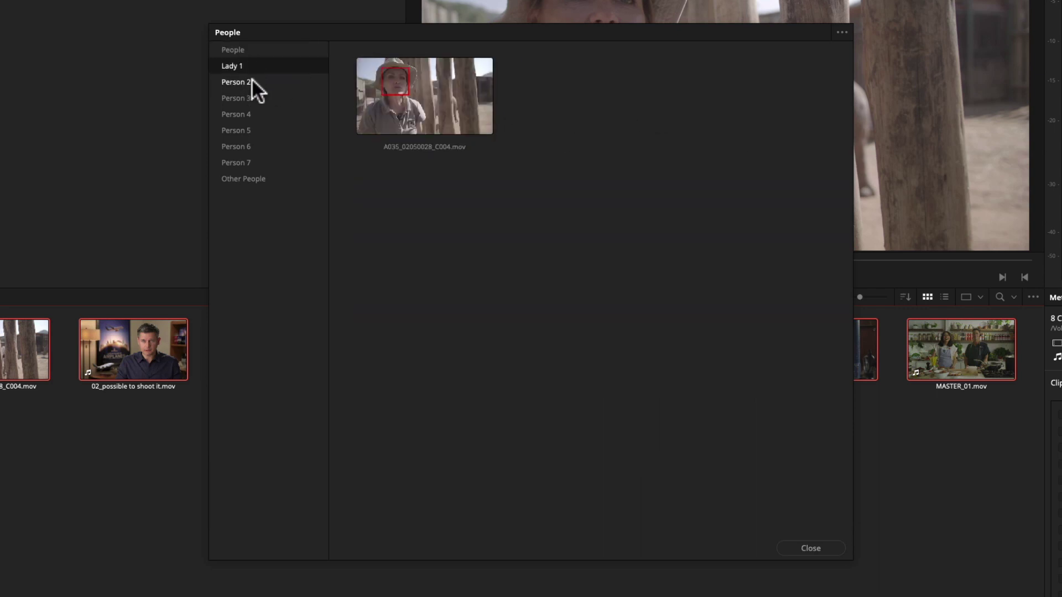
{"action": "left_click", "coordinate": [232, 80]}
{"action": "left_click", "coordinate": [232, 95]}
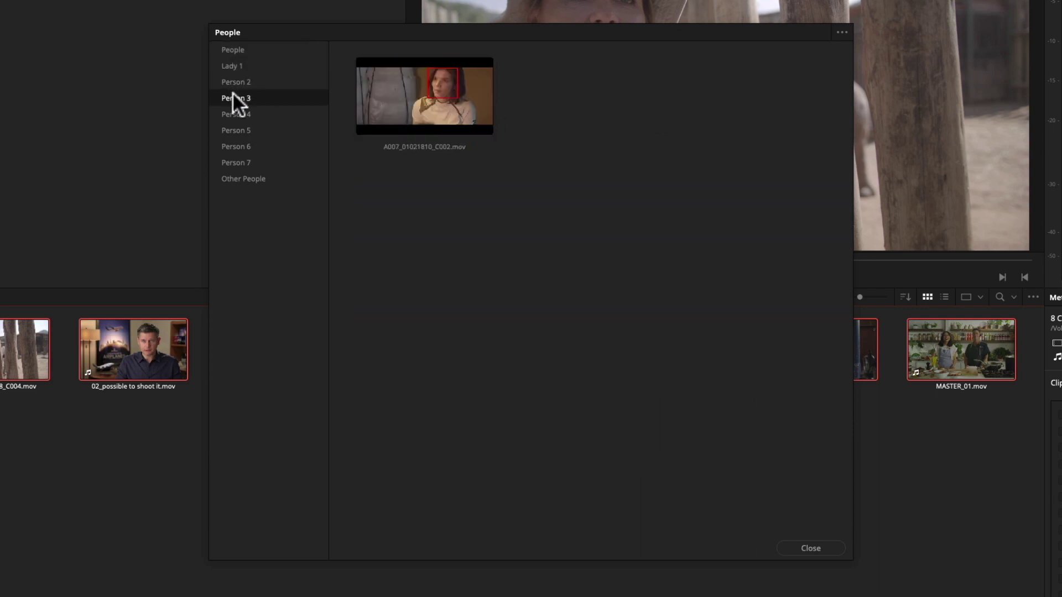
{"action": "left_click", "coordinate": [236, 112]}
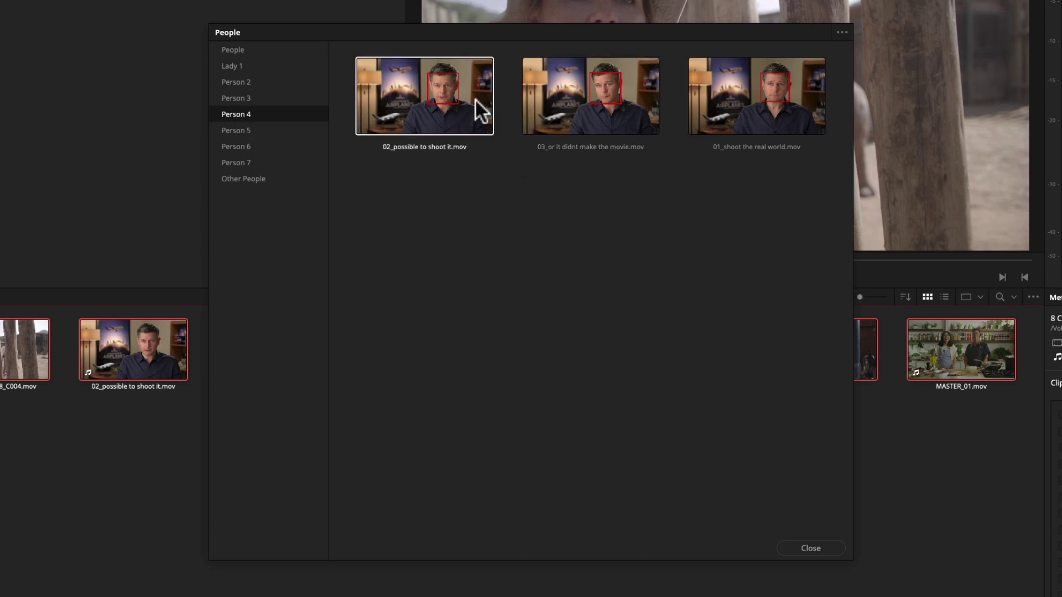
{"action": "left_click", "coordinate": [228, 49]}
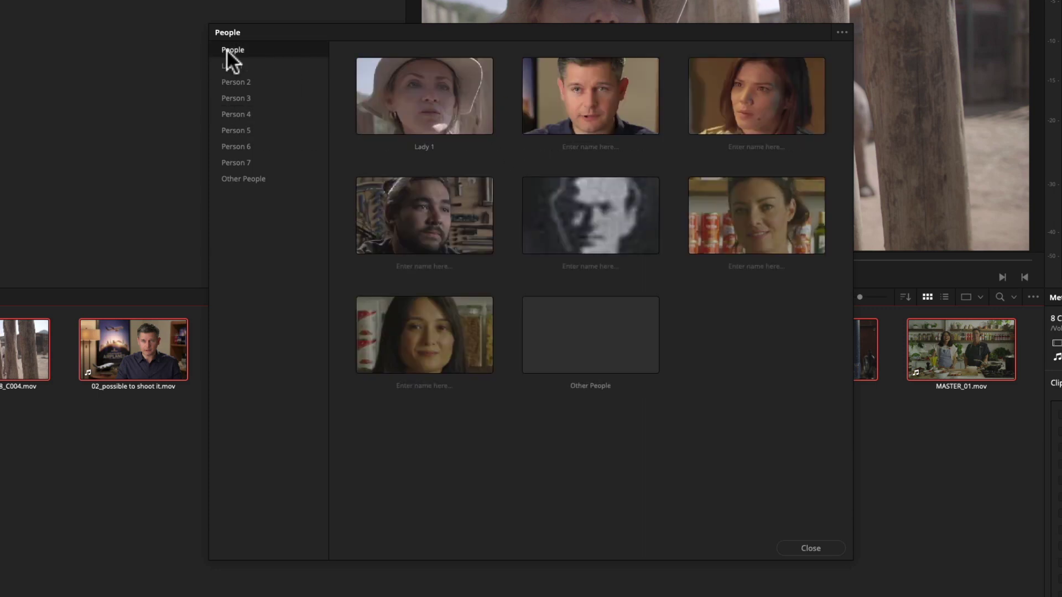
Name the next faces 'Man 1', 'Lady 2' and the bearded man 'Man 2'.
{"action": "left_click", "coordinate": [585, 145]}
{"action": "type", "text": "Man 1"}
{"action": "key", "text": "Return"}
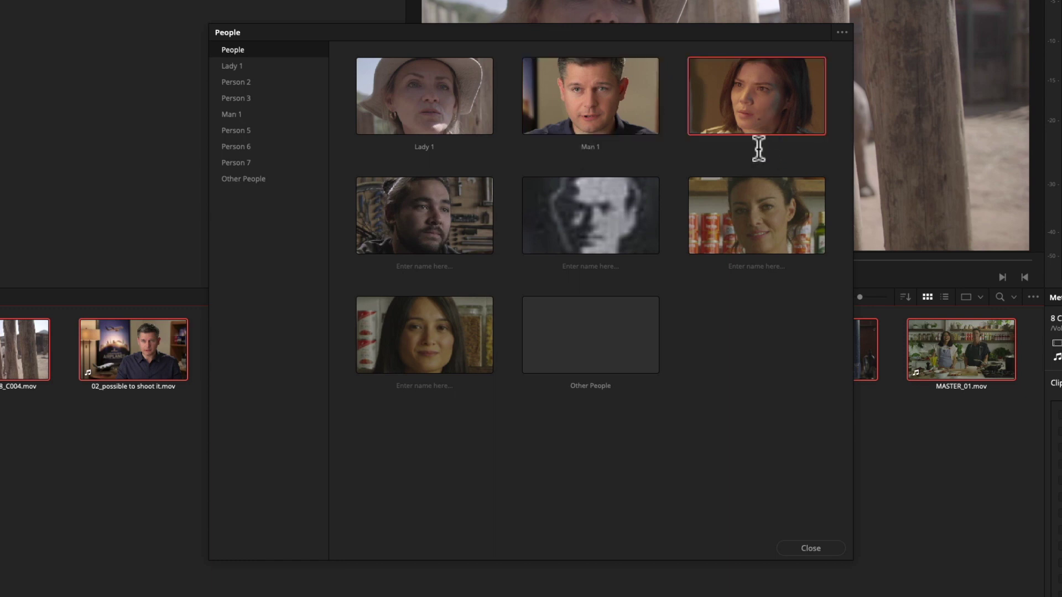
{"action": "type", "text": "Lady 2"}
{"action": "key", "text": "Return"}
{"action": "left_click", "coordinate": [420, 266]}
{"action": "type", "text": "Man 2"}
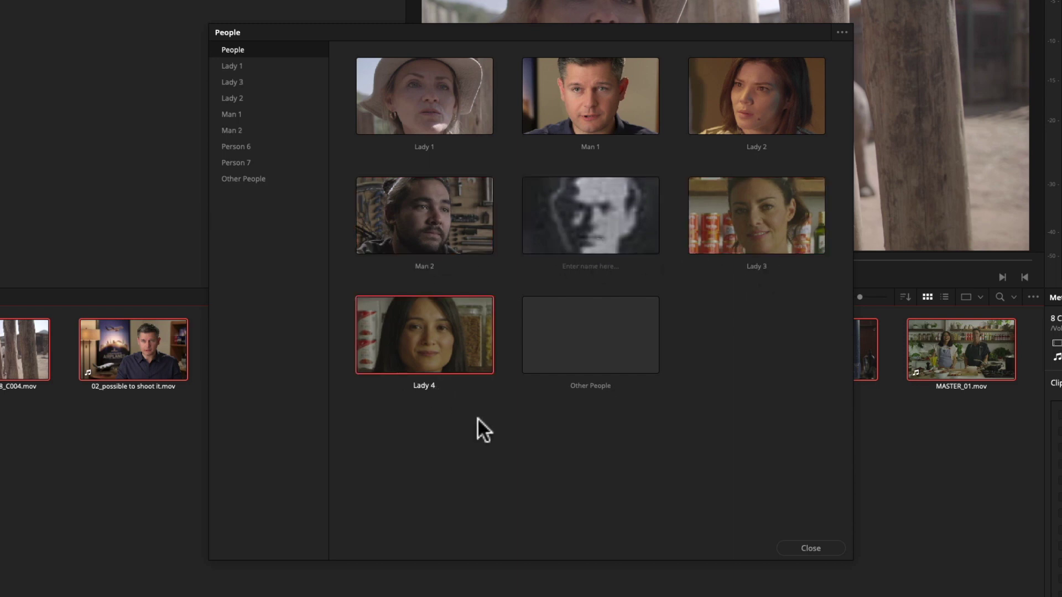
{"action": "key", "text": "Return"}
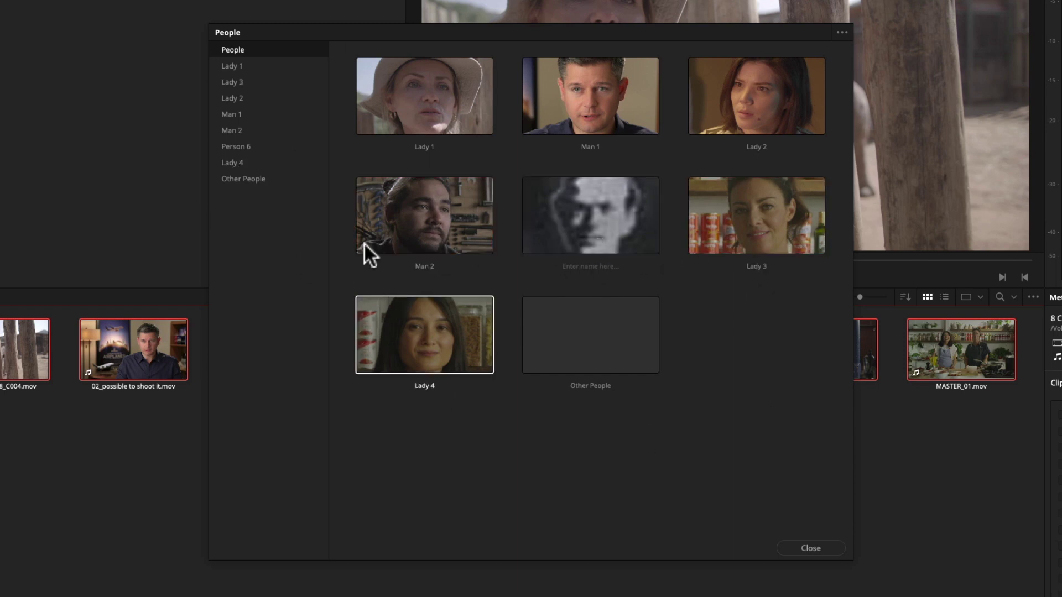
Review the clips of Lady 1, Lady 3, Lady 2, Man 1, Man 2 and Person 6.
{"action": "left_click", "coordinate": [261, 65]}
{"action": "left_click", "coordinate": [257, 82]}
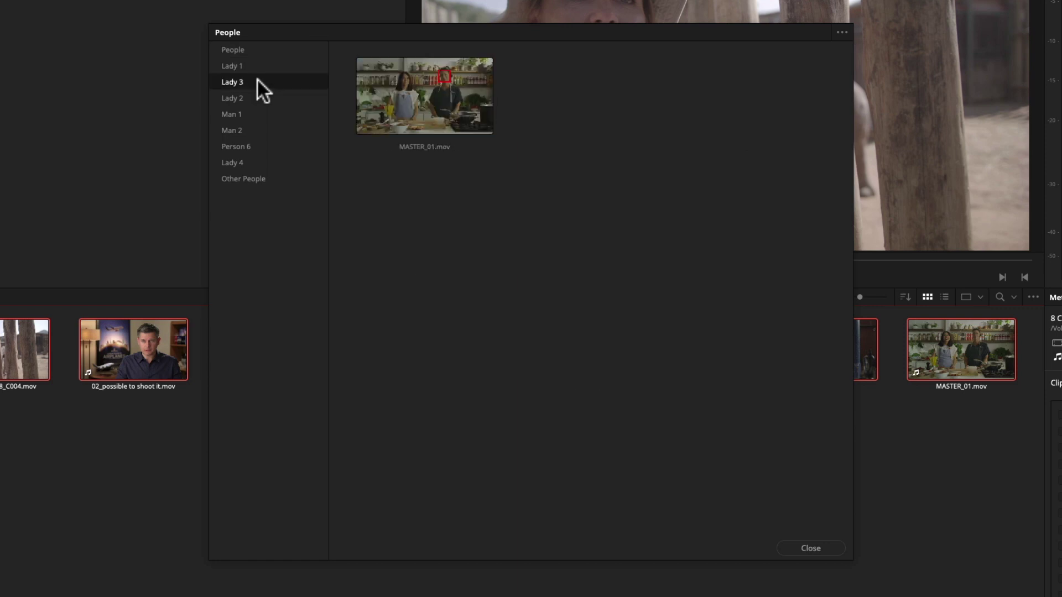
{"action": "left_click", "coordinate": [257, 92]}
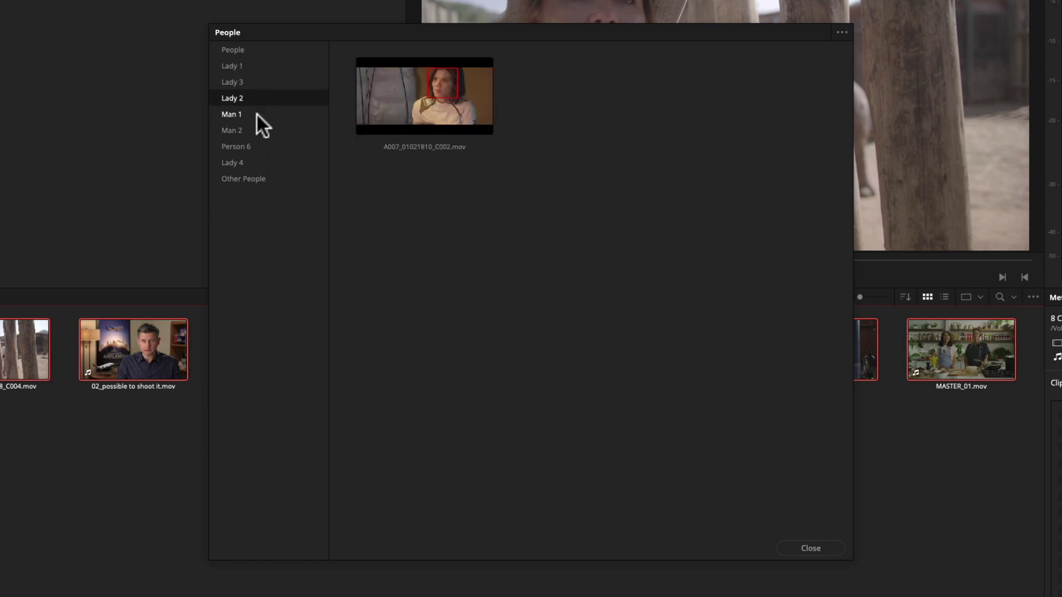
{"action": "left_click", "coordinate": [257, 114]}
{"action": "left_click", "coordinate": [261, 146]}
{"action": "left_click", "coordinate": [265, 129]}
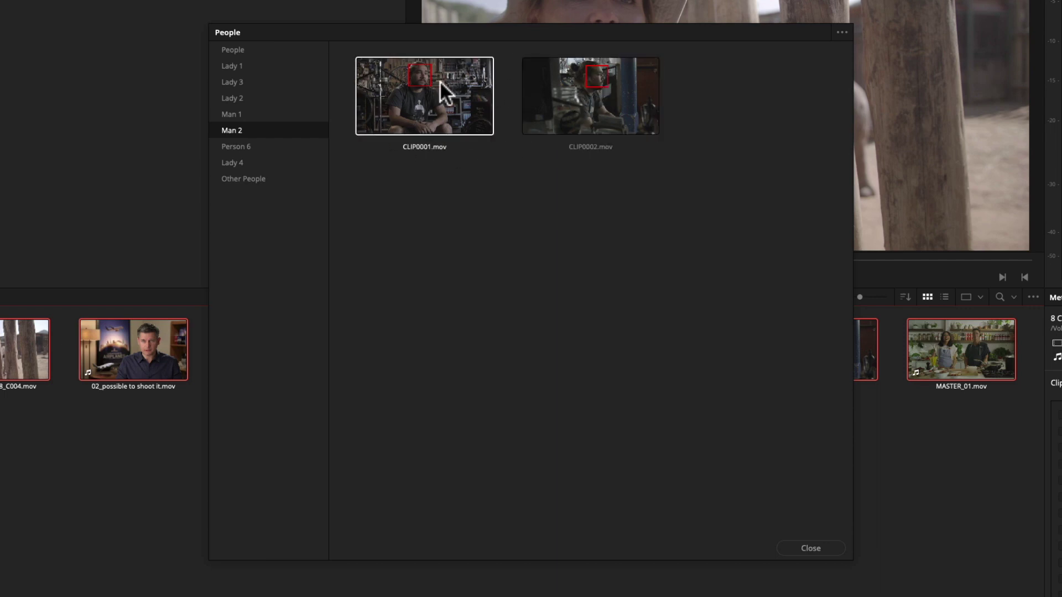
{"action": "left_click", "coordinate": [261, 145]}
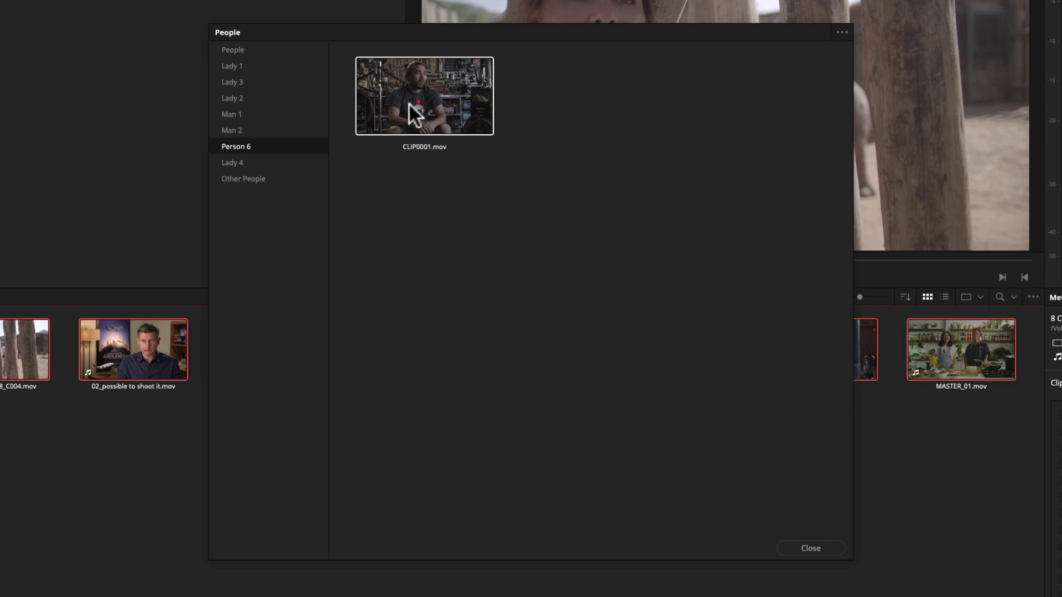
{"action": "left_click", "coordinate": [264, 50]}
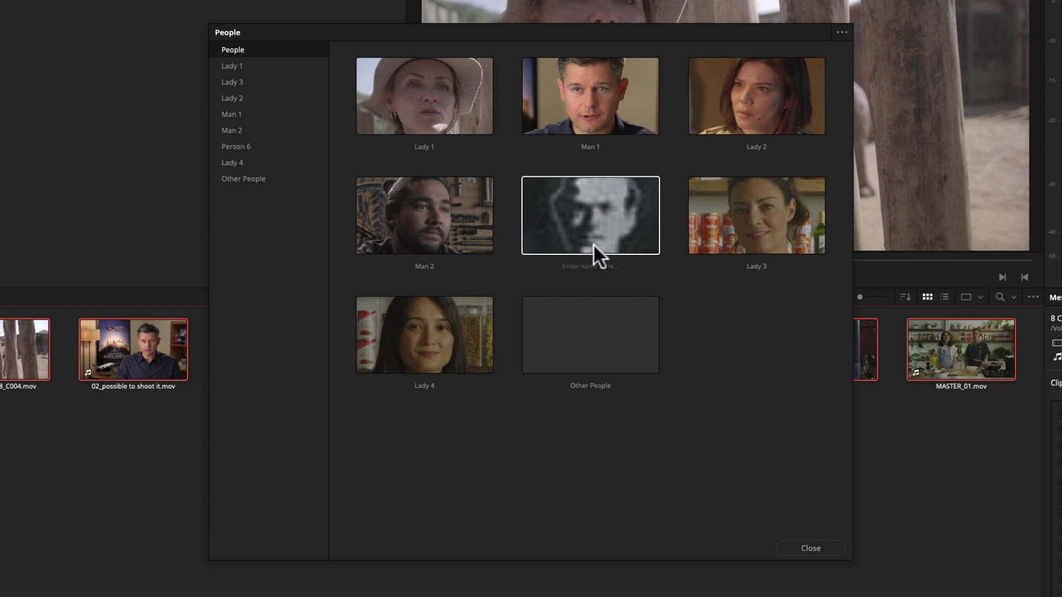
Remove the blurry unnamed Person 6 entry via its clip's Not Person 6 menu.
{"action": "left_click", "coordinate": [601, 229]}
{"action": "left_click", "coordinate": [238, 146]}
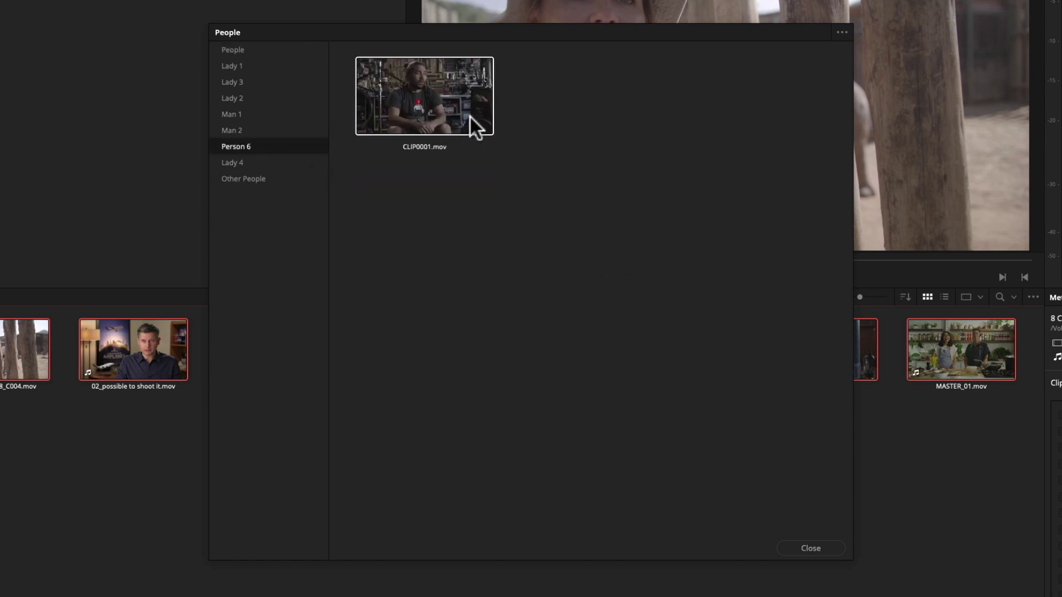
{"action": "right_click", "coordinate": [433, 119]}
{"action": "mouse_move", "coordinate": [466, 128]}
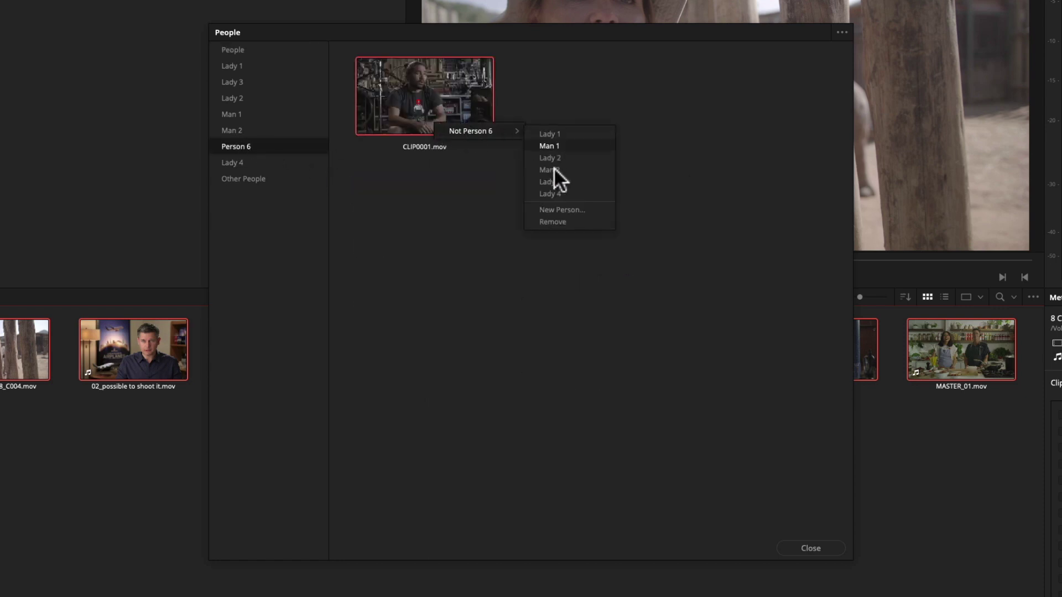
{"action": "left_click", "coordinate": [556, 219]}
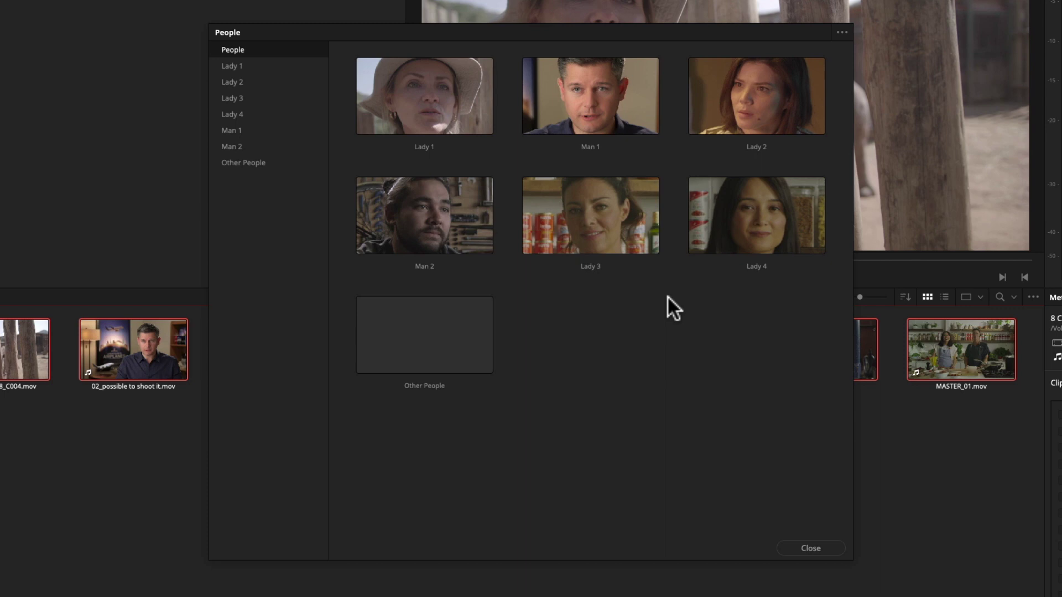
Review the Other People, Man 2, Man 1 and Lady 3 clips.
{"action": "left_click", "coordinate": [249, 161]}
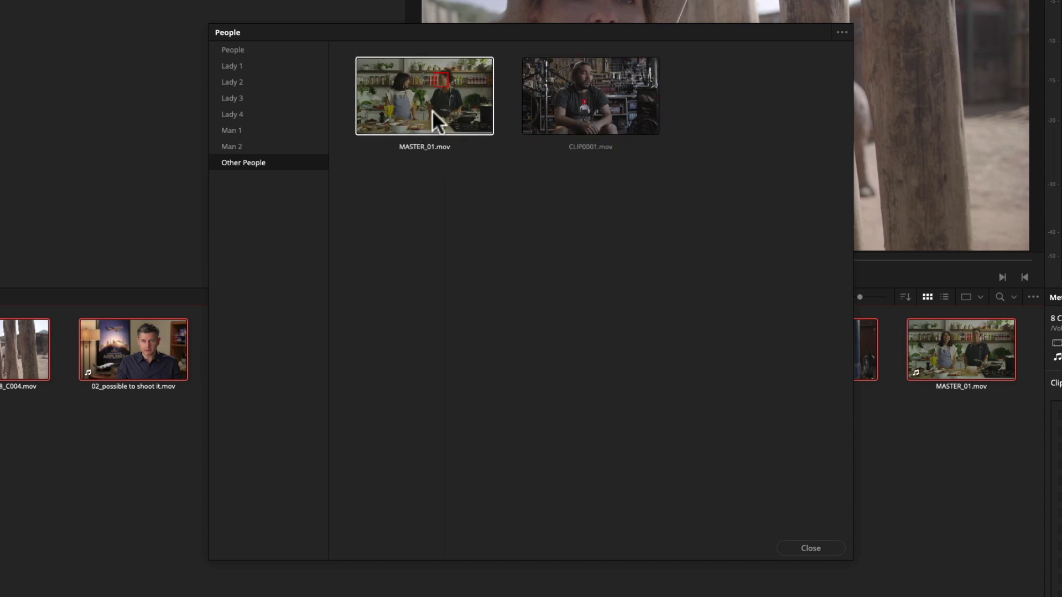
{"action": "left_click", "coordinate": [260, 147]}
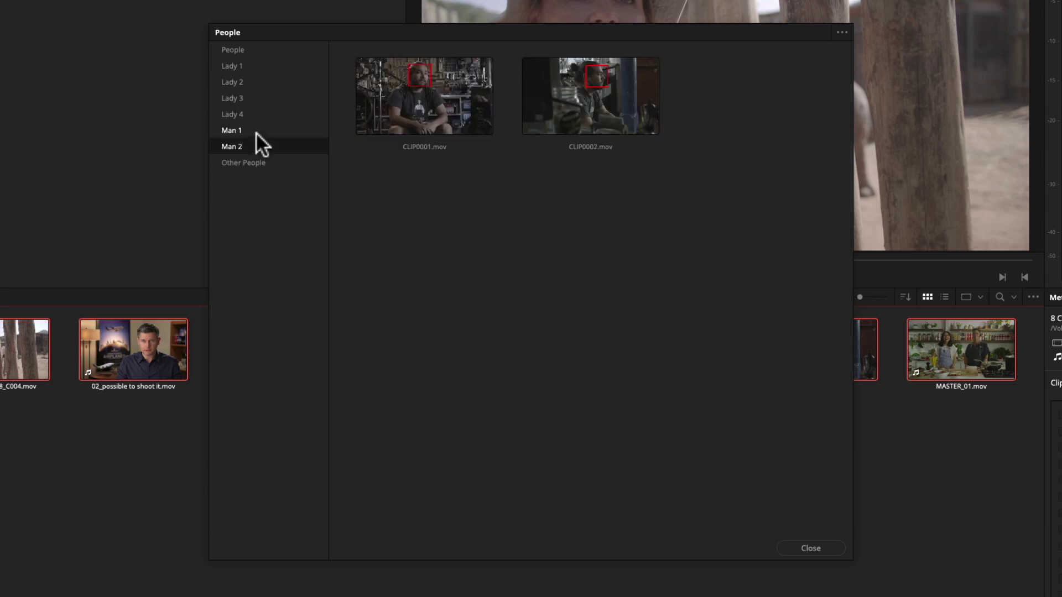
{"action": "left_click", "coordinate": [255, 132]}
{"action": "left_click", "coordinate": [257, 114]}
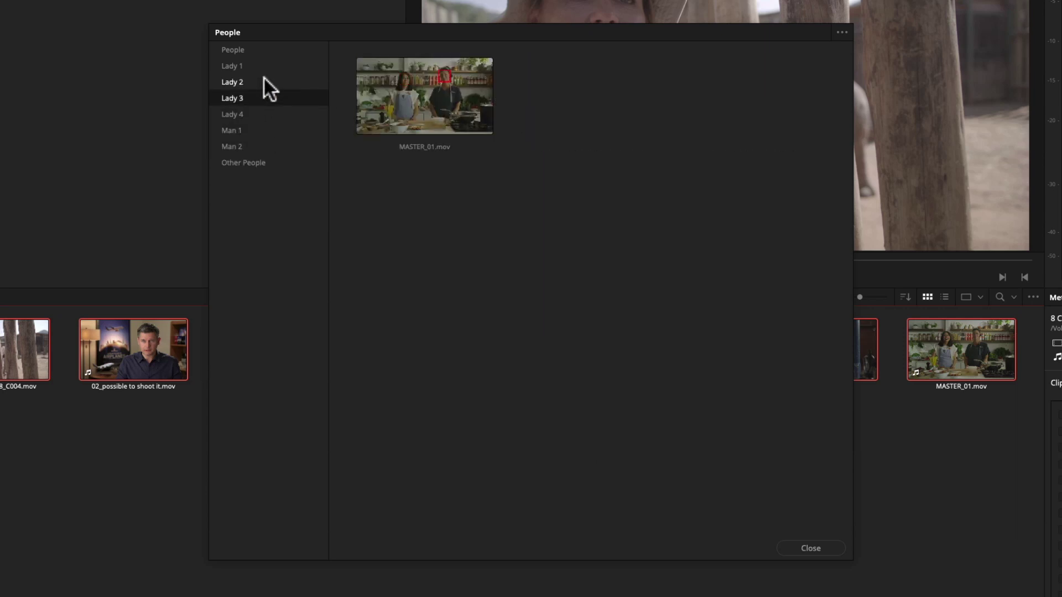
{"action": "left_click", "coordinate": [255, 50]}
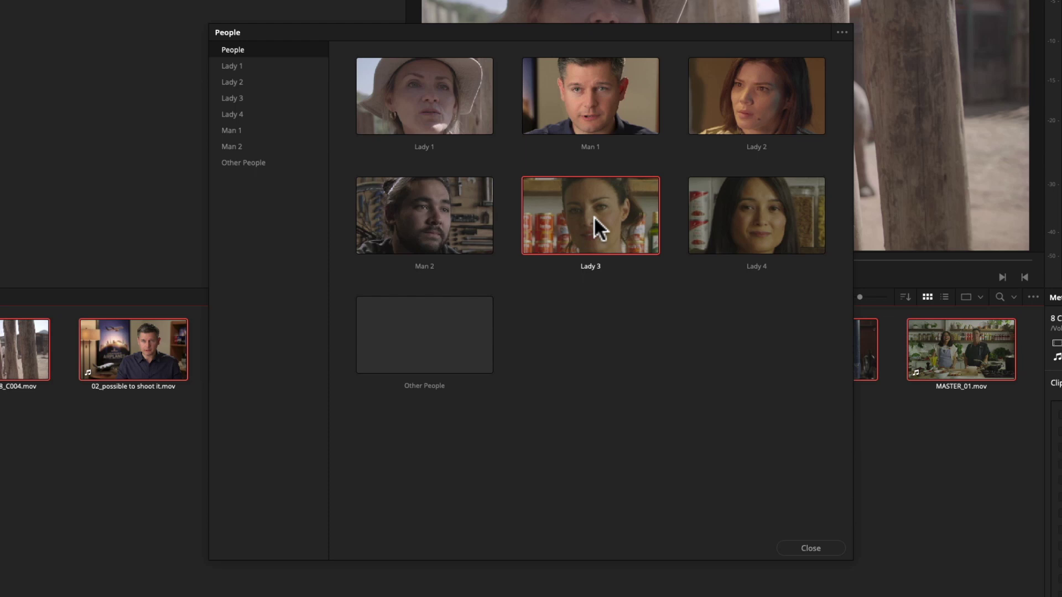
{"action": "double_click", "coordinate": [583, 225]}
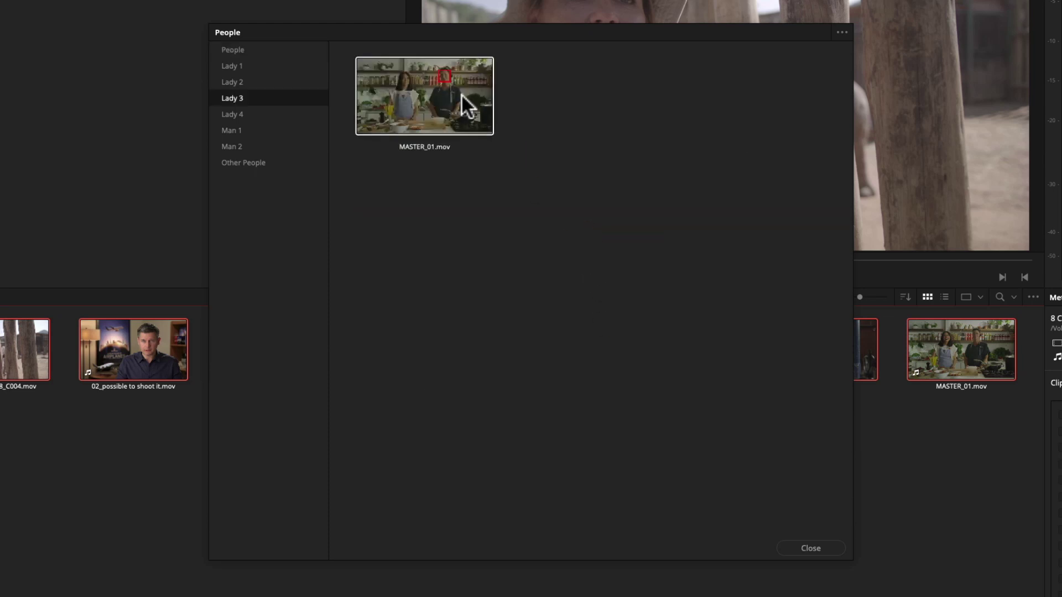
{"action": "left_click", "coordinate": [250, 161]}
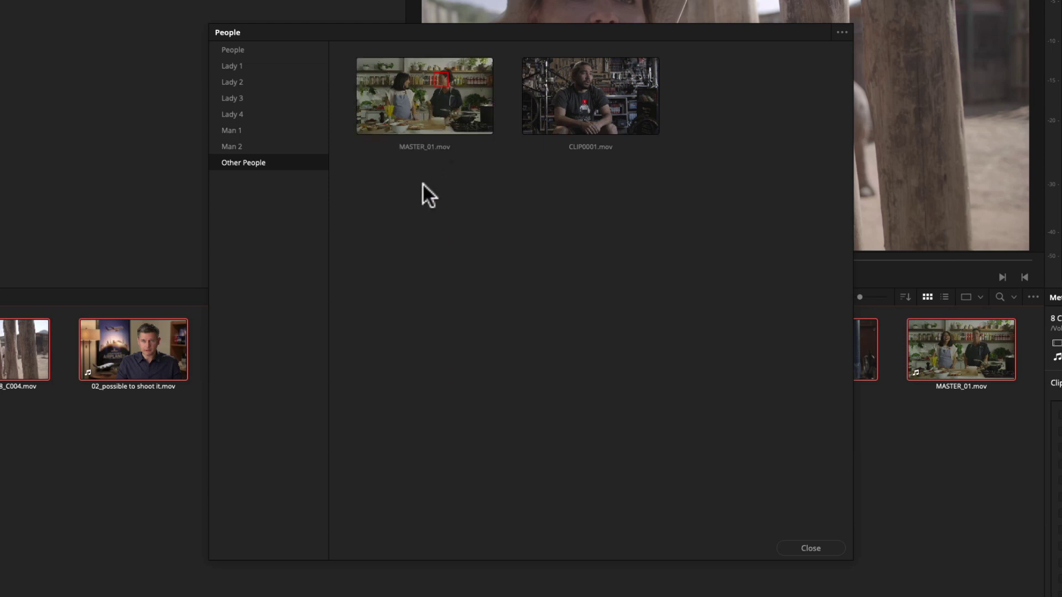
After comparing Lady 3 and Lady 4 clips, tag MASTER_01.mov's unknown face as Lady 3.
{"action": "right_click", "coordinate": [426, 114]}
{"action": "mouse_move", "coordinate": [473, 126]}
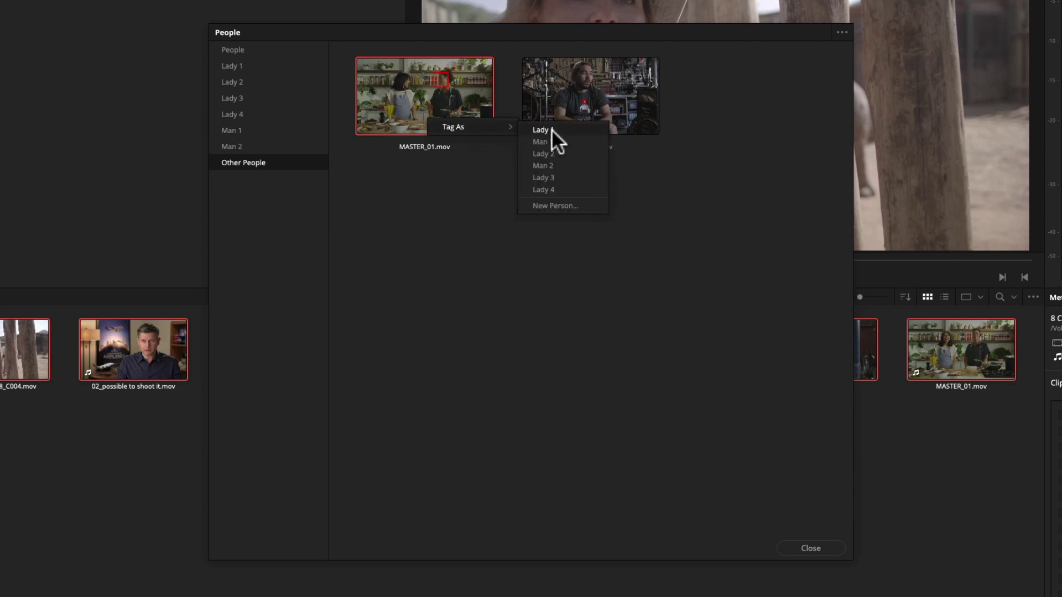
{"action": "left_click", "coordinate": [552, 191]}
{"action": "left_click", "coordinate": [293, 130]}
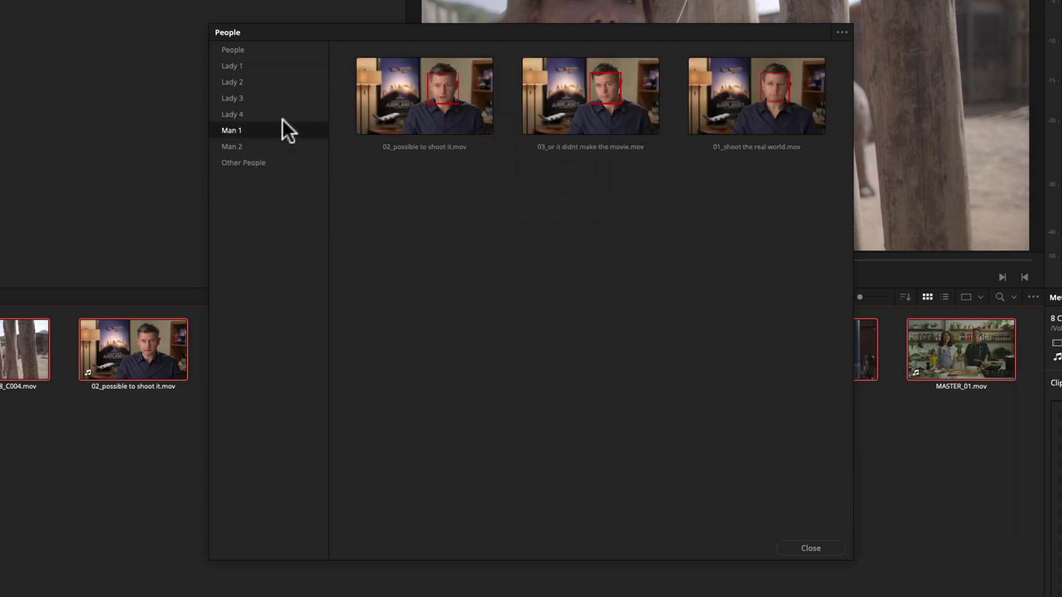
{"action": "left_click", "coordinate": [281, 115]}
{"action": "left_click", "coordinate": [276, 99]}
{"action": "left_click", "coordinate": [270, 164]}
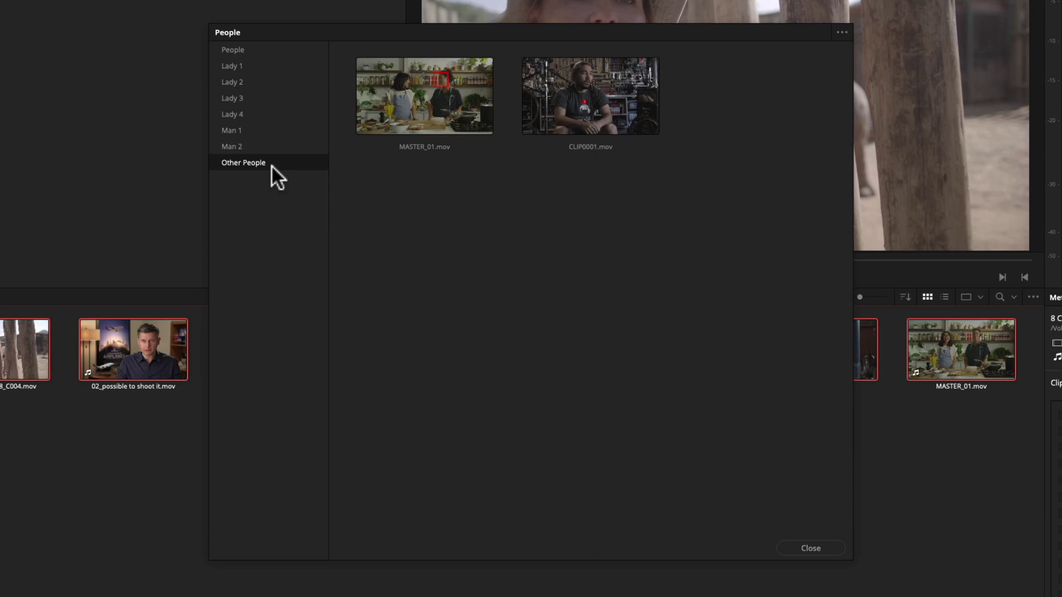
{"action": "right_click", "coordinate": [452, 139]}
{"action": "mouse_move", "coordinate": [489, 133]}
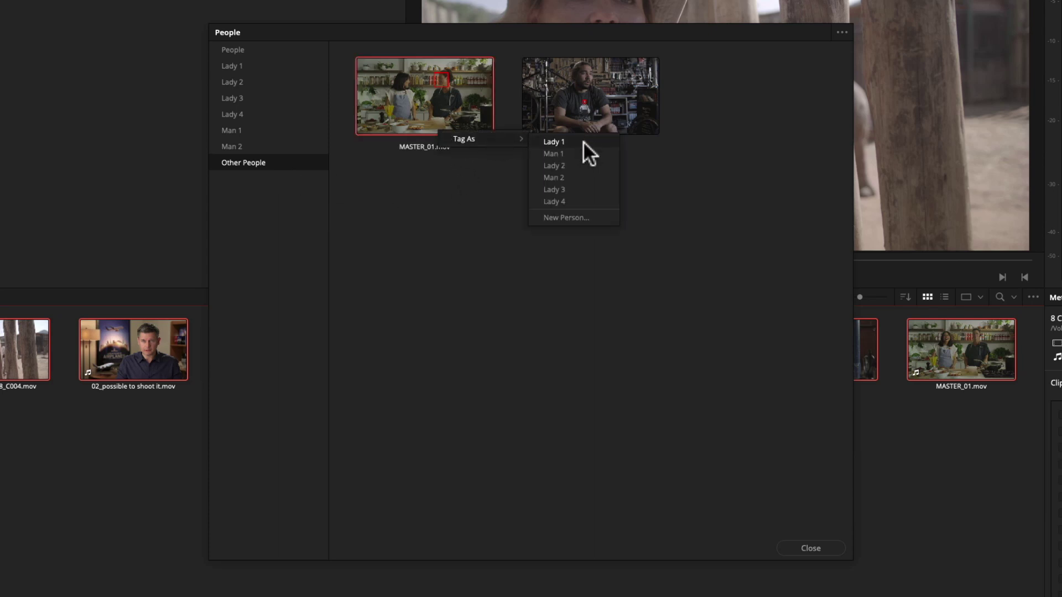
{"action": "left_click", "coordinate": [567, 188]}
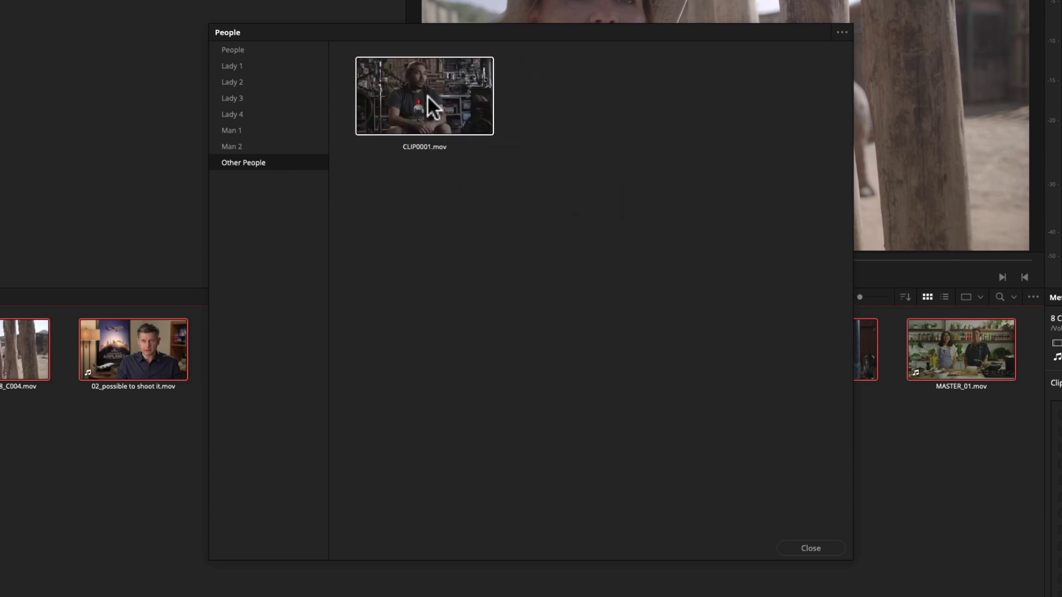
Check CLIP0001.mov's tagging options, then confirm the Lady 3 and Man 2 pages.
{"action": "right_click", "coordinate": [466, 104]}
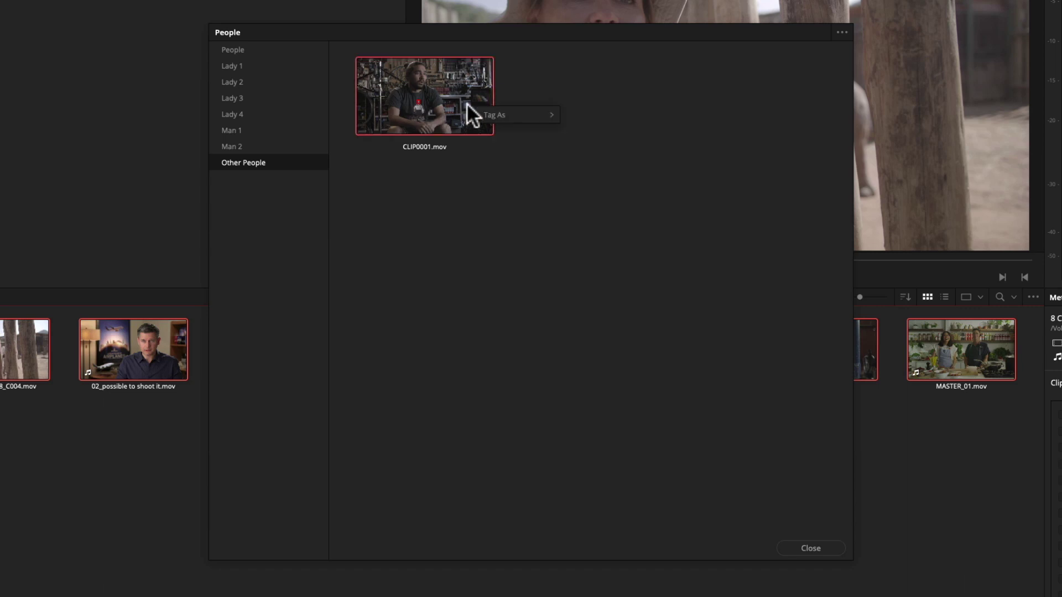
{"action": "mouse_move", "coordinate": [536, 114]}
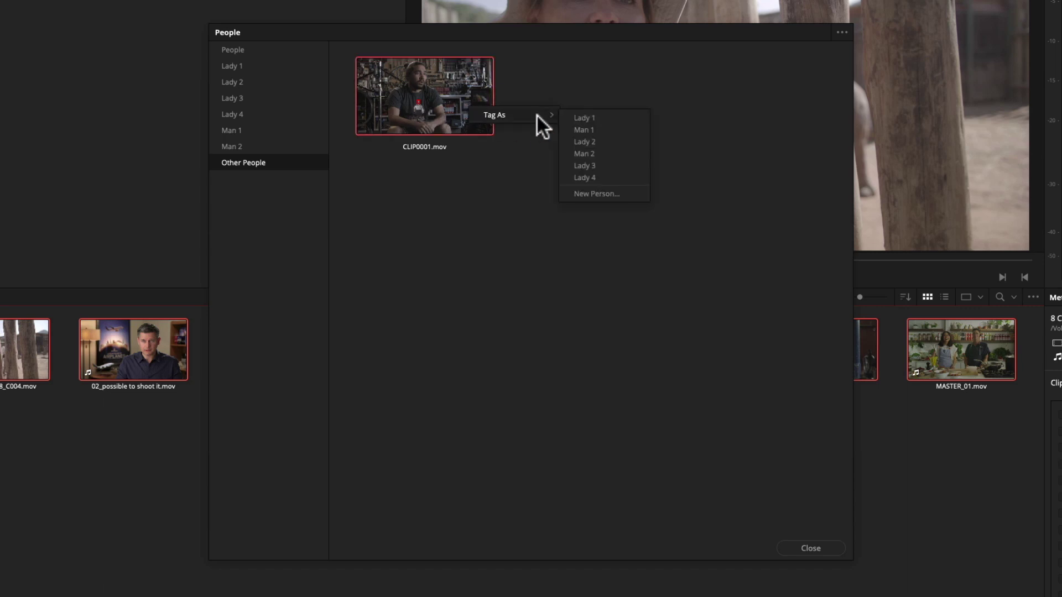
{"action": "left_click", "coordinate": [276, 50]}
{"action": "double_click", "coordinate": [579, 219]}
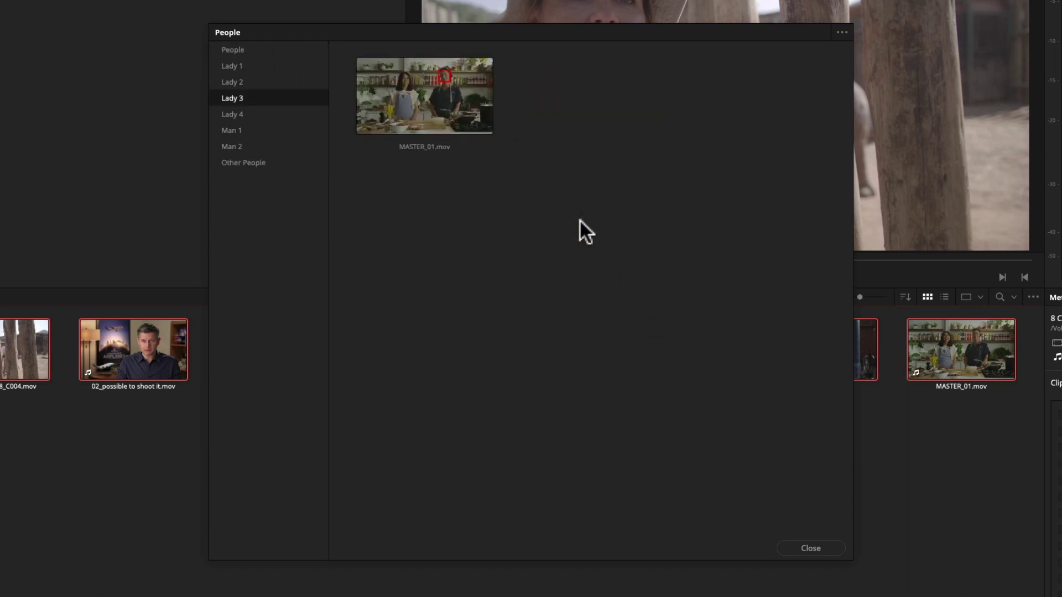
{"action": "left_click", "coordinate": [254, 143]}
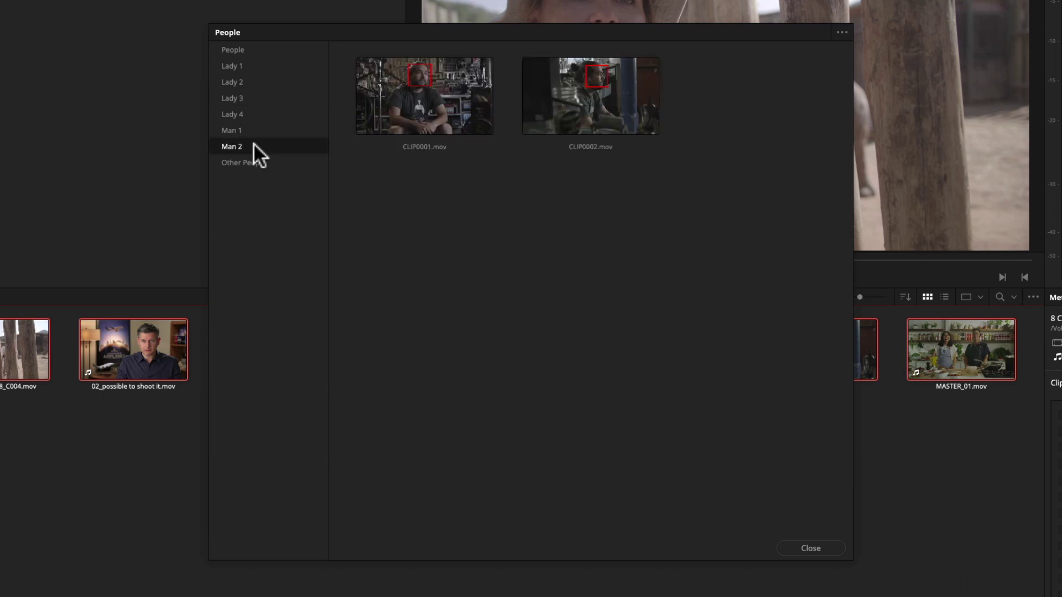
{"action": "key", "text": "Up"}
{"action": "key", "text": "Up"}
{"action": "key", "text": "Up"}
{"action": "key", "text": "Up"}
{"action": "key", "text": "Up"}
{"action": "key", "text": "Up"}
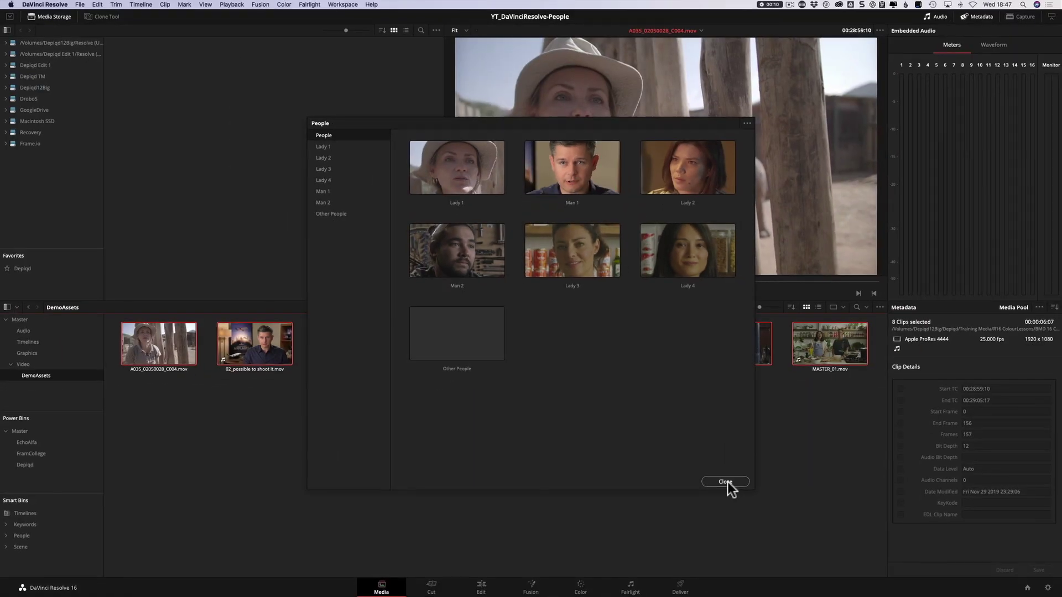
Close the People window, deselect all media pool clips, reopen People from Workspace and close it.
{"action": "left_click", "coordinate": [811, 548]}
{"action": "left_click", "coordinate": [491, 460]}
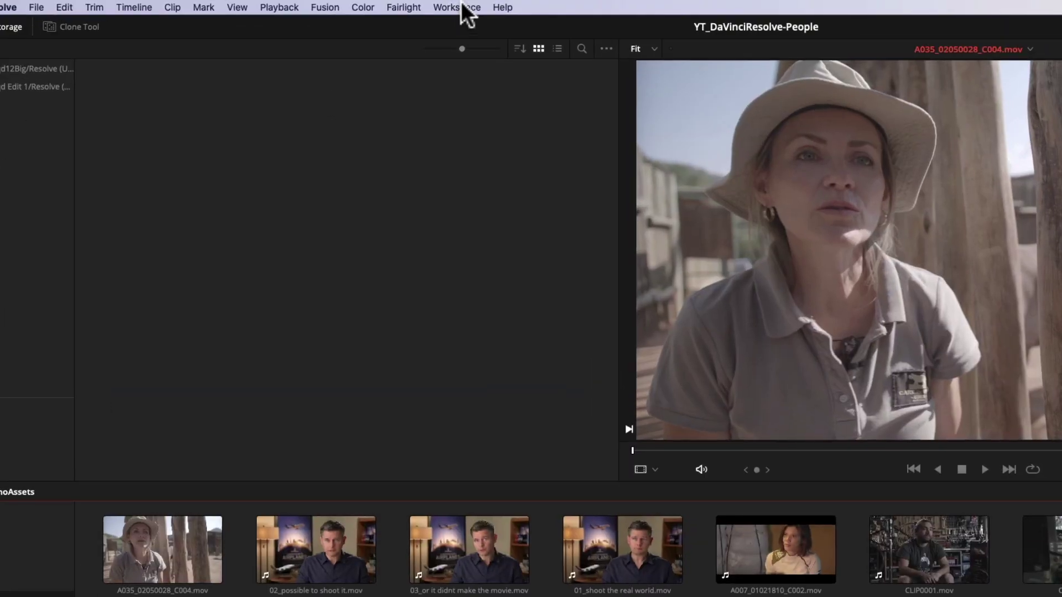
{"action": "left_click", "coordinate": [343, 5]}
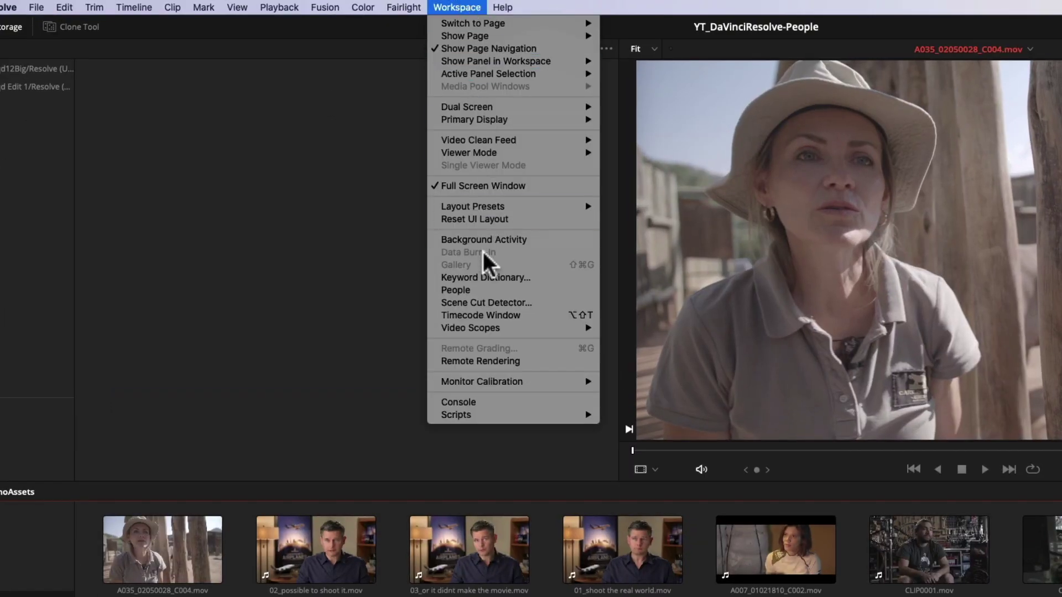
{"action": "left_click", "coordinate": [480, 289]}
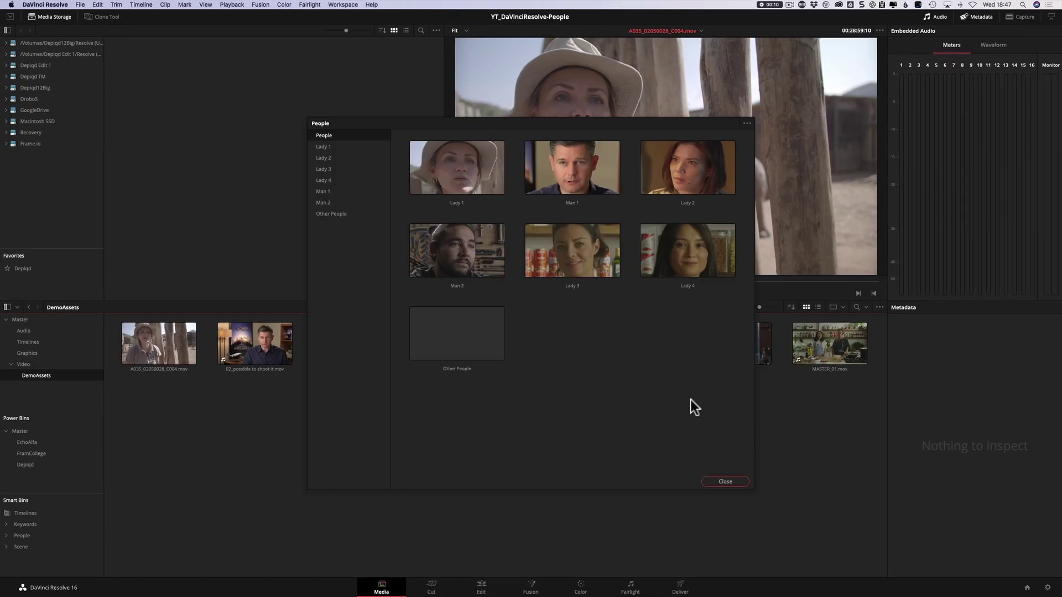
{"action": "left_click", "coordinate": [722, 482]}
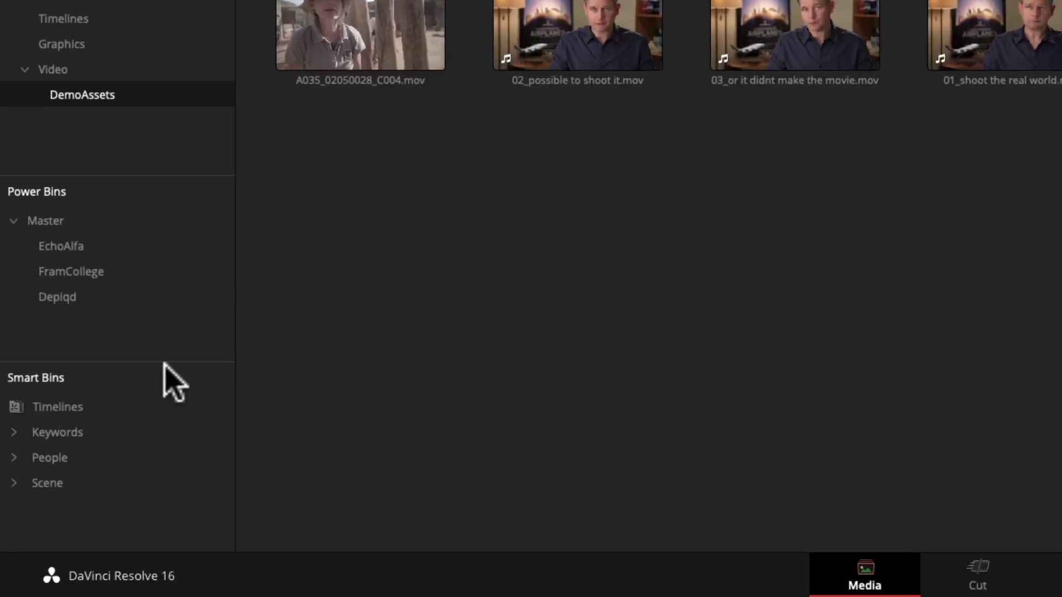
Adjust the Power Bins/Smart Bins divider and open Preferences from the DaVinci Resolve menu.
{"action": "left_click_drag", "start_coordinate": [167, 323], "coordinate": [171, 194]}
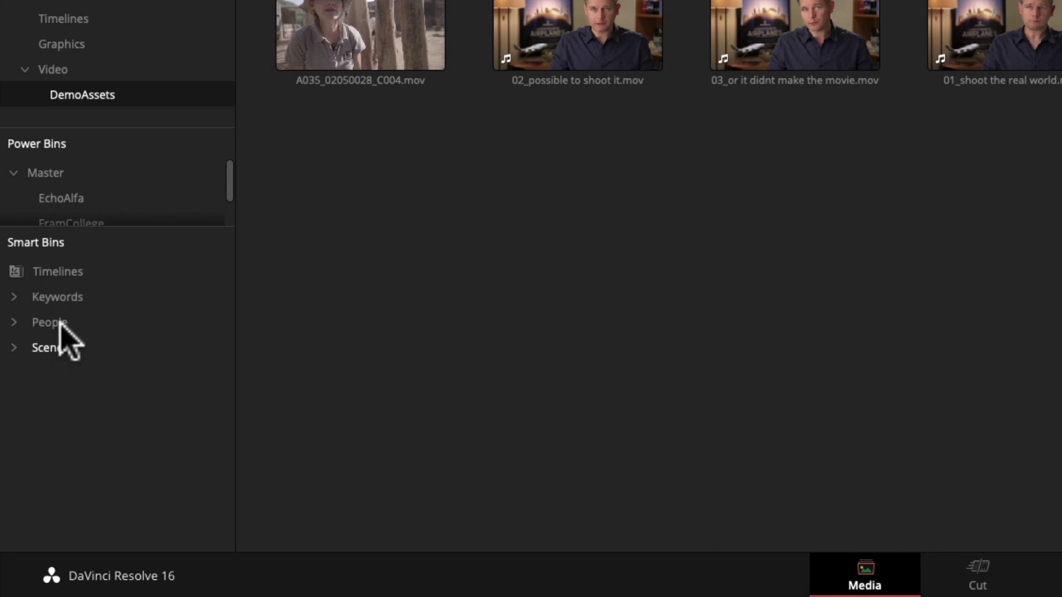
{"action": "left_click_drag", "start_coordinate": [135, 228], "coordinate": [135, 275]}
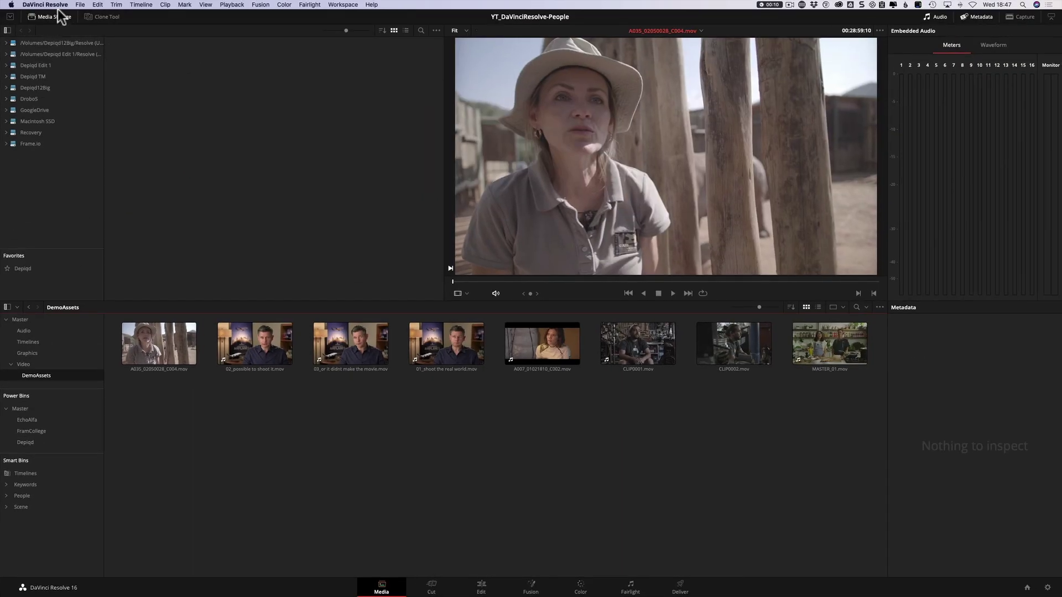
{"action": "left_click", "coordinate": [55, 5]}
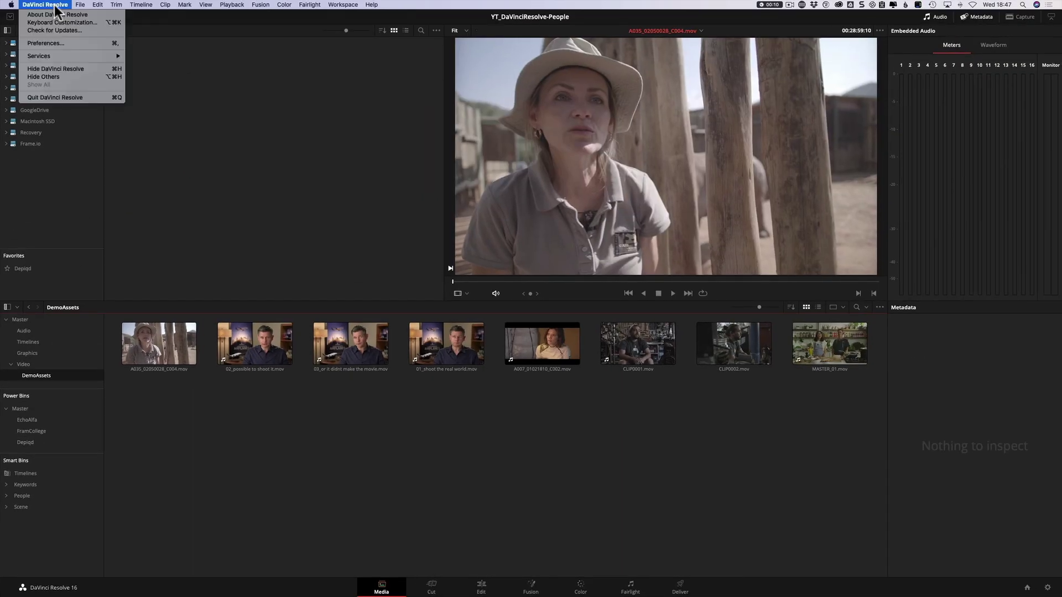
{"action": "left_click", "coordinate": [46, 43]}
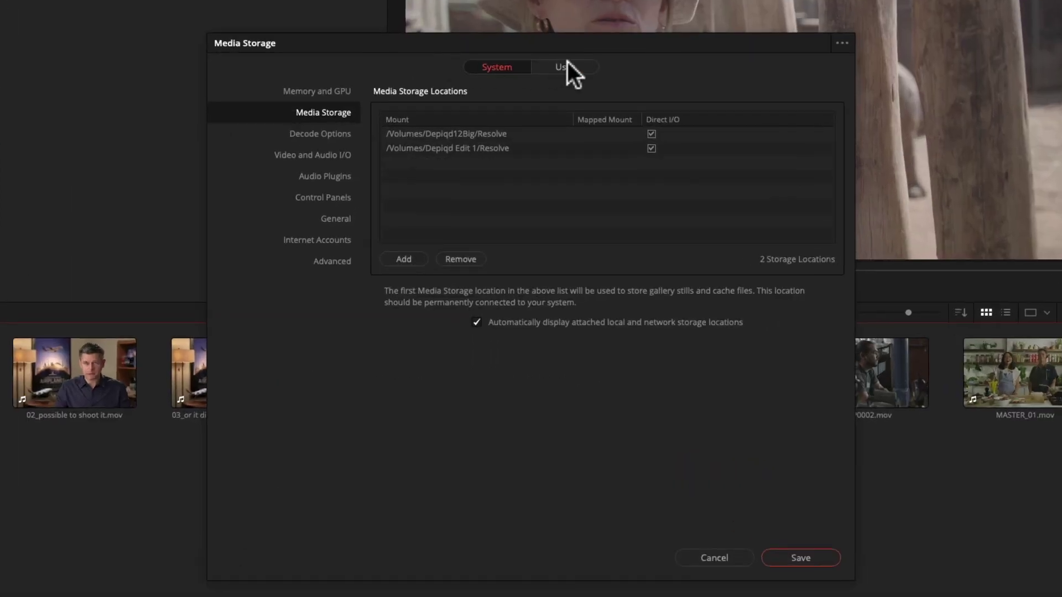
Enable Automatic Smart Bins for People Metadata under User > Editing and save.
{"action": "left_click", "coordinate": [567, 66]}
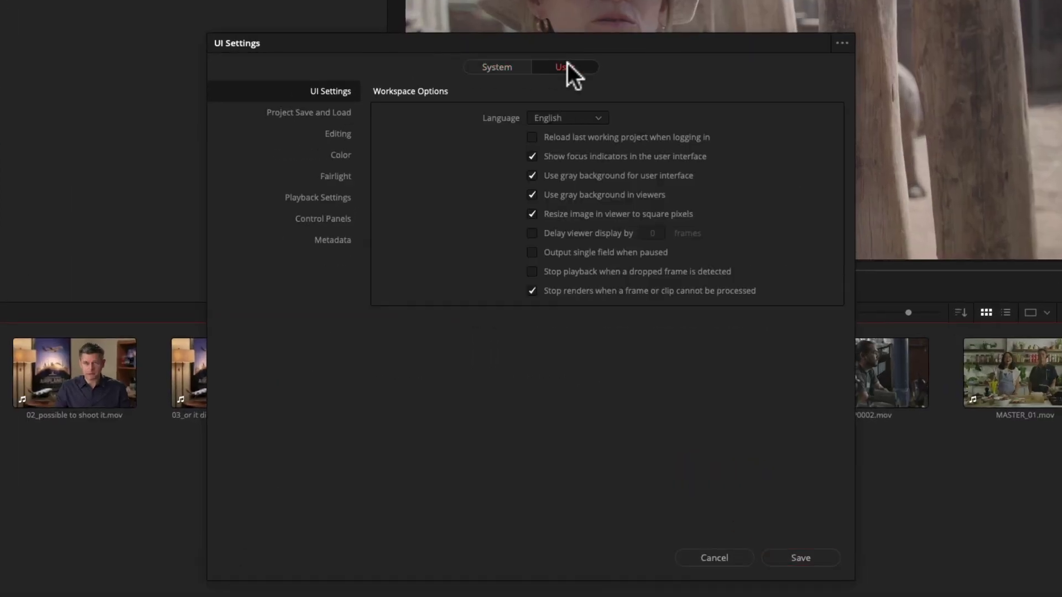
{"action": "left_click", "coordinate": [335, 133]}
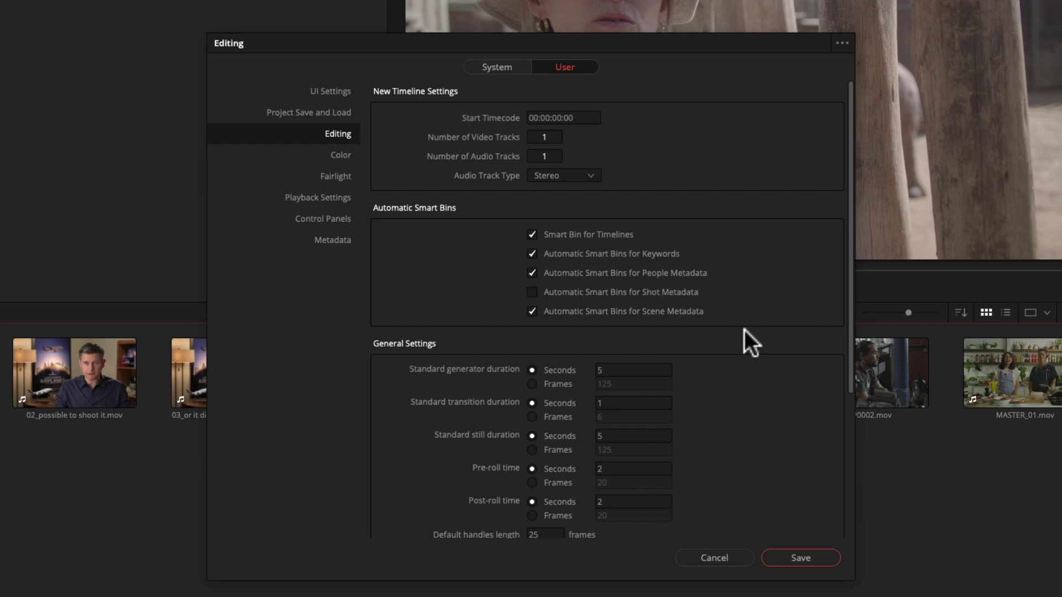
{"action": "left_click", "coordinate": [797, 558]}
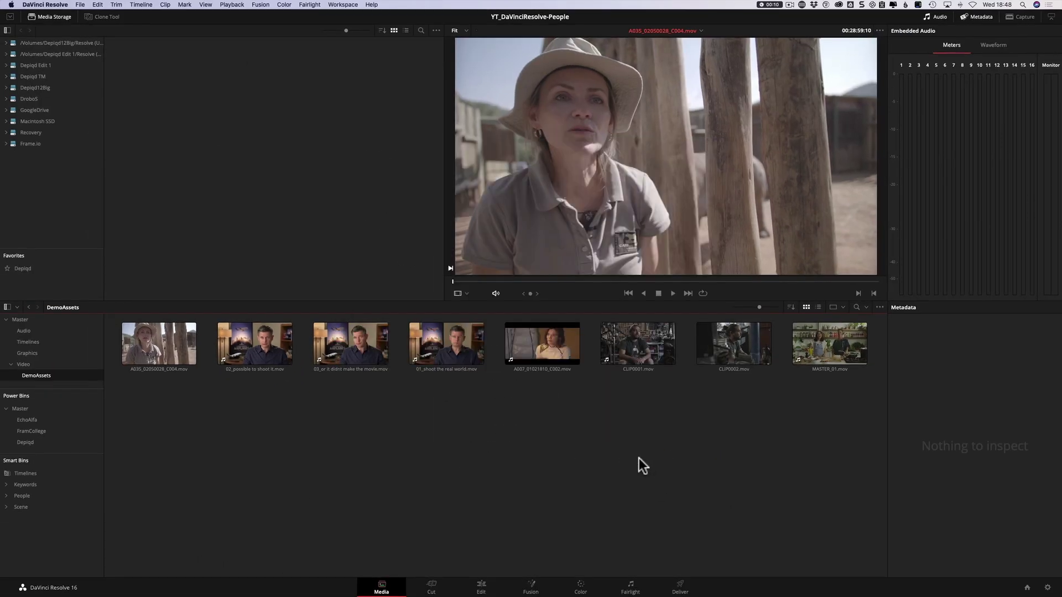
Expand the People smart bin and preview Lady 1, Man 1, Lady 2, Man 2, Lady 3 and Lady 4.
{"action": "left_click", "coordinate": [24, 495]}
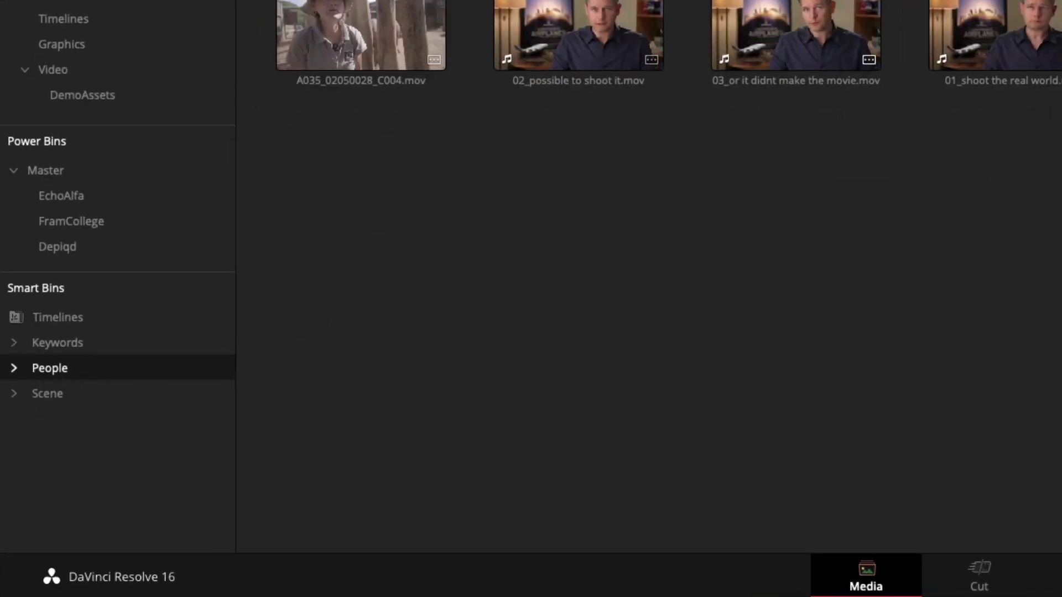
{"action": "left_click", "coordinate": [13, 367]}
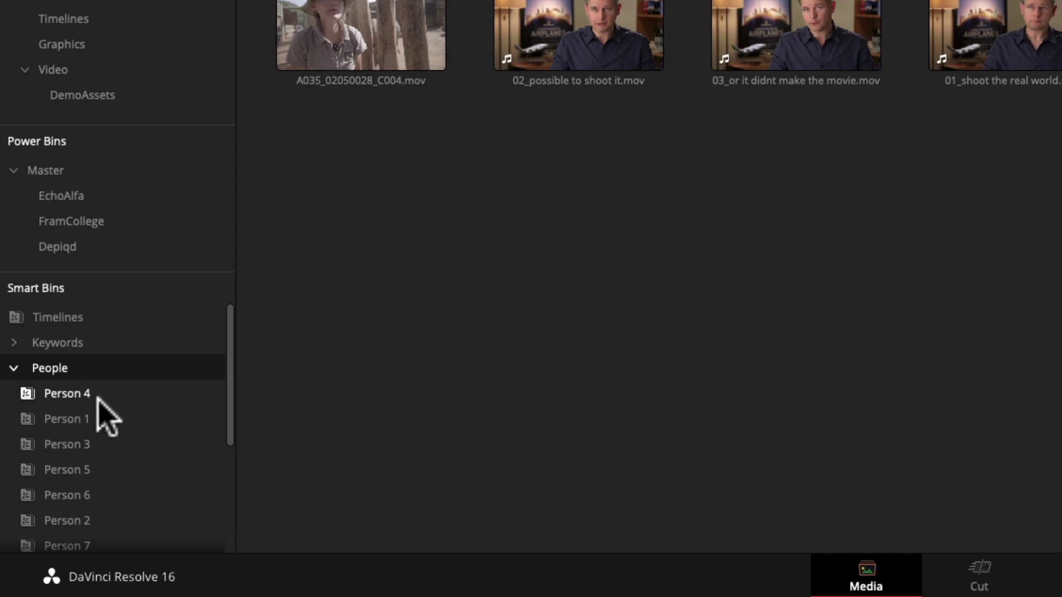
{"action": "left_click_drag", "start_coordinate": [230, 382], "coordinate": [223, 467]}
{"action": "left_click", "coordinate": [33, 505]}
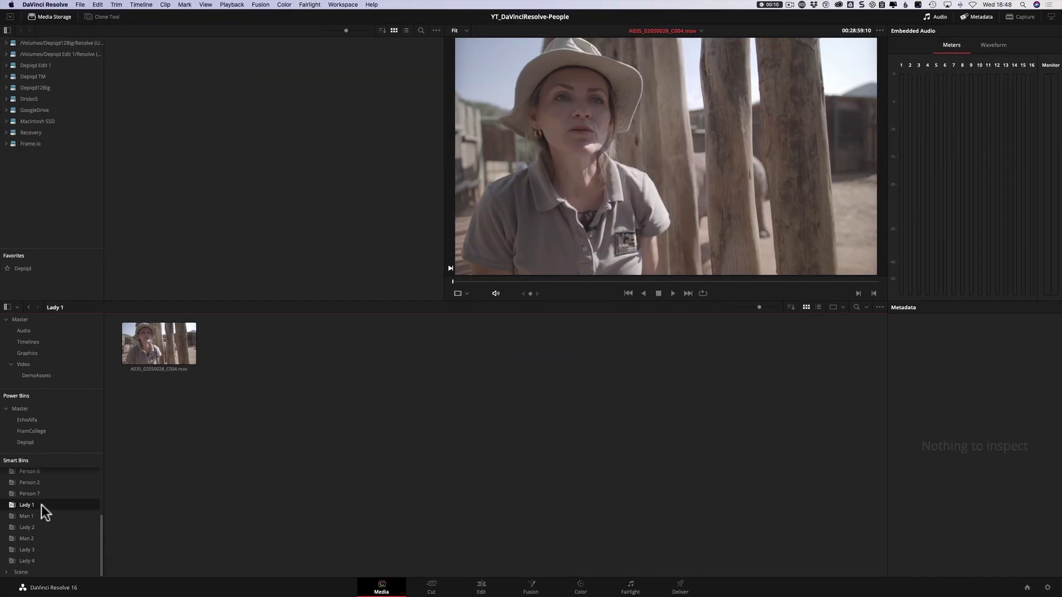
{"action": "left_click", "coordinate": [42, 519]}
{"action": "left_click", "coordinate": [42, 527]}
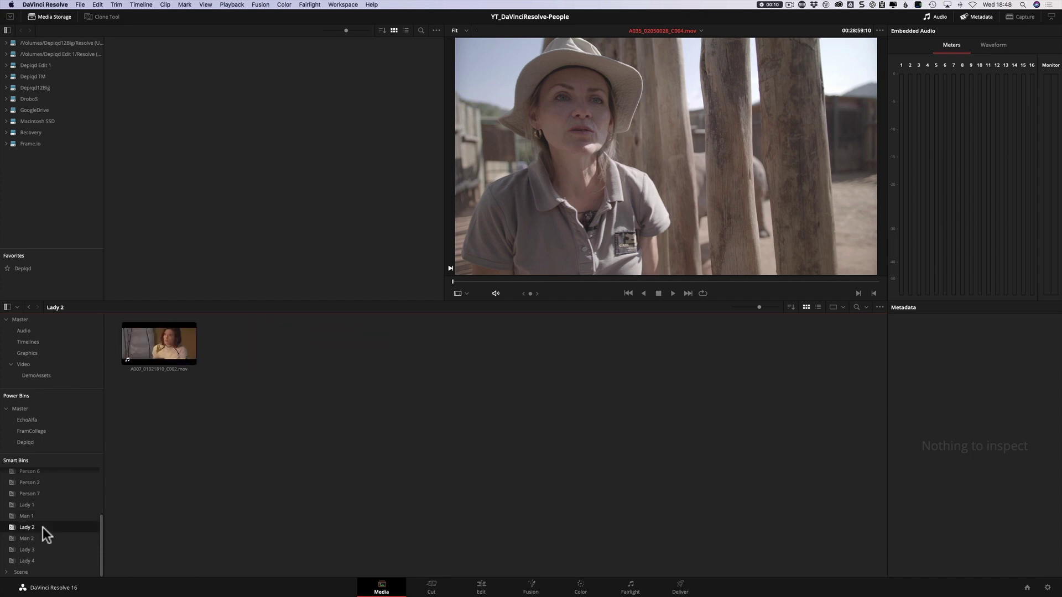
{"action": "left_click", "coordinate": [42, 539]}
{"action": "left_click", "coordinate": [42, 548]}
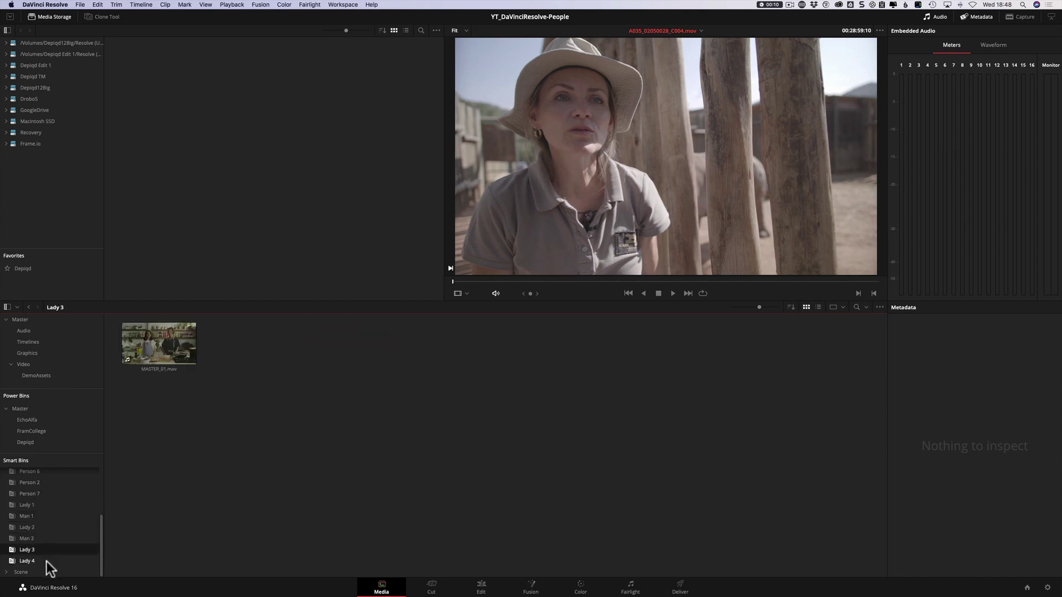
{"action": "left_click", "coordinate": [44, 562]}
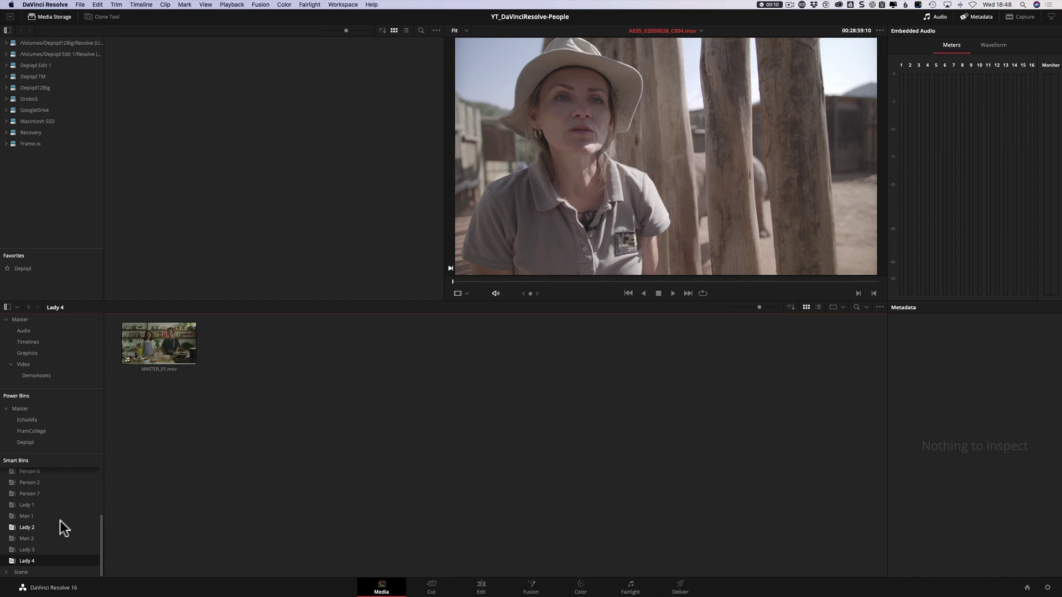
Confirm the Person 4, 1, 3, 5, 6, 2 and 7 smart bins are empty, then open the People overview.
{"action": "scroll", "coordinate": [61, 506], "scroll_direction": "up", "scroll_amount": 2}
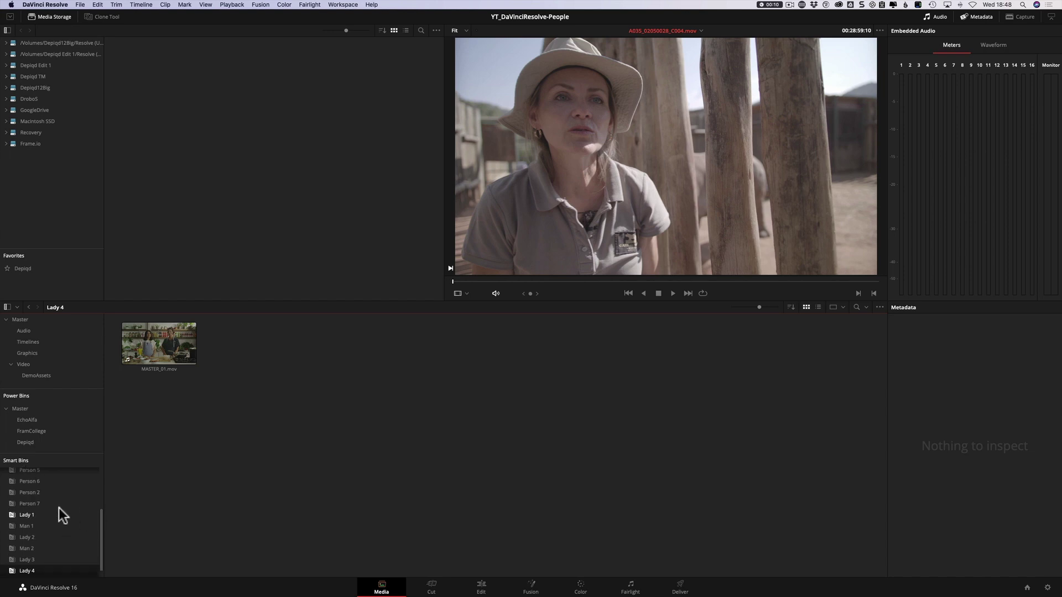
{"action": "scroll", "coordinate": [76, 495], "scroll_direction": "up", "scroll_amount": 3}
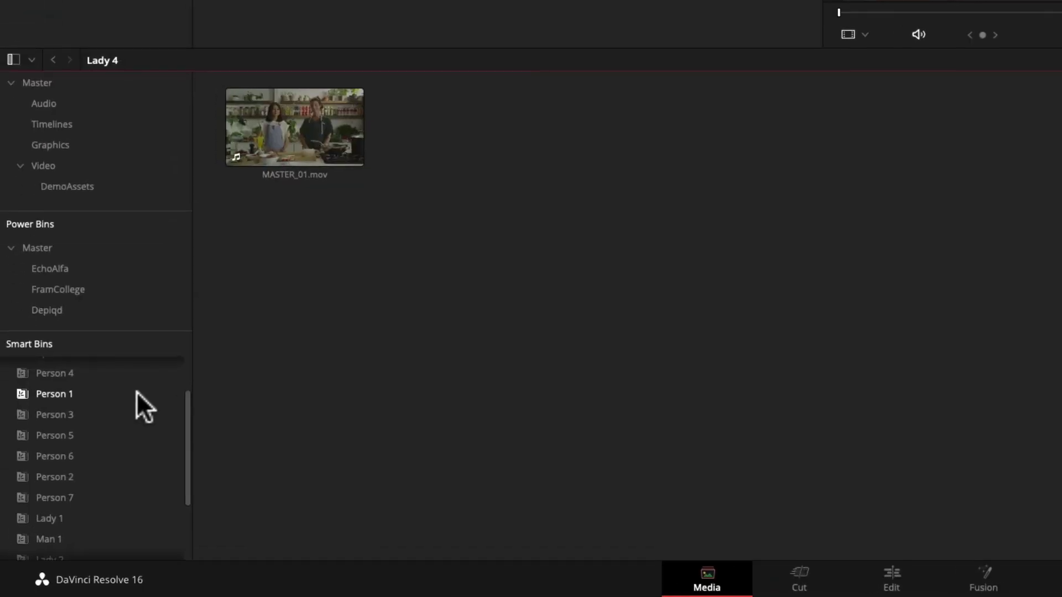
{"action": "left_click", "coordinate": [78, 394]}
{"action": "left_click", "coordinate": [69, 413]}
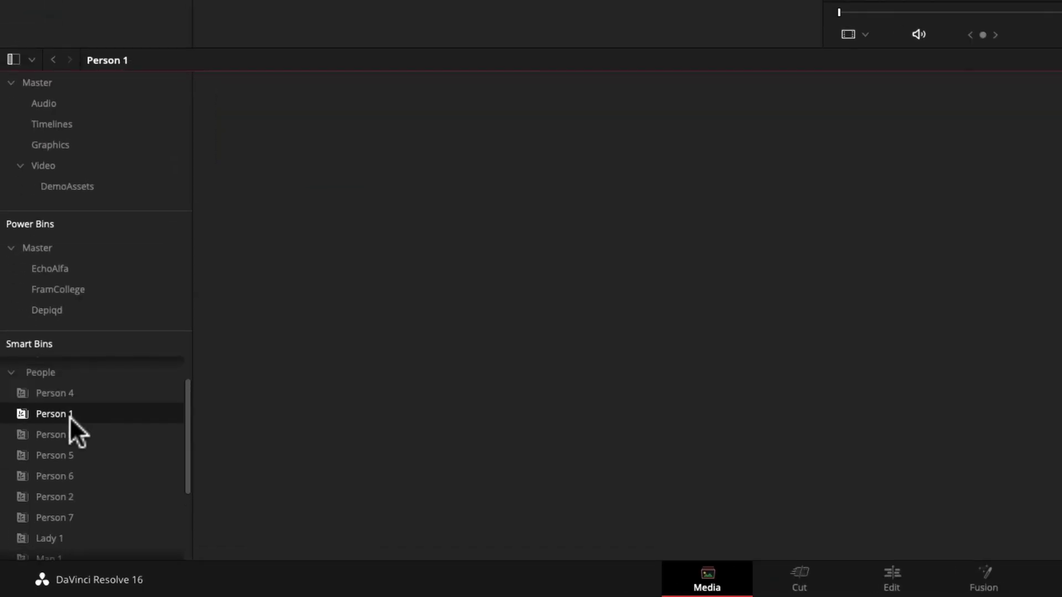
{"action": "left_click", "coordinate": [68, 434]}
{"action": "left_click", "coordinate": [68, 454]}
{"action": "left_click", "coordinate": [68, 475]}
{"action": "left_click", "coordinate": [65, 496]}
{"action": "left_click", "coordinate": [64, 517]}
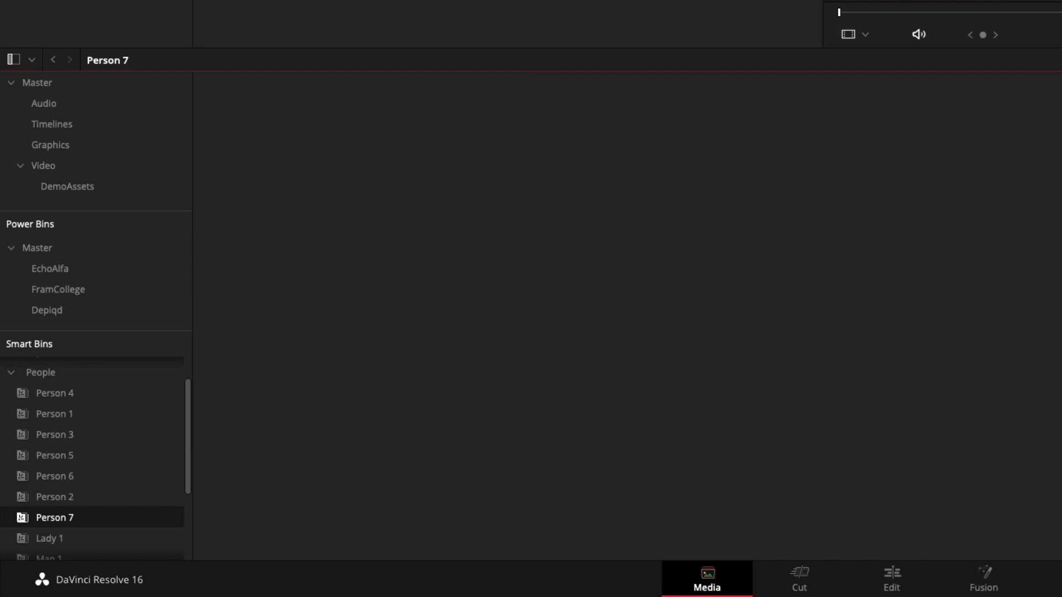
{"action": "left_click", "coordinate": [355, 177]}
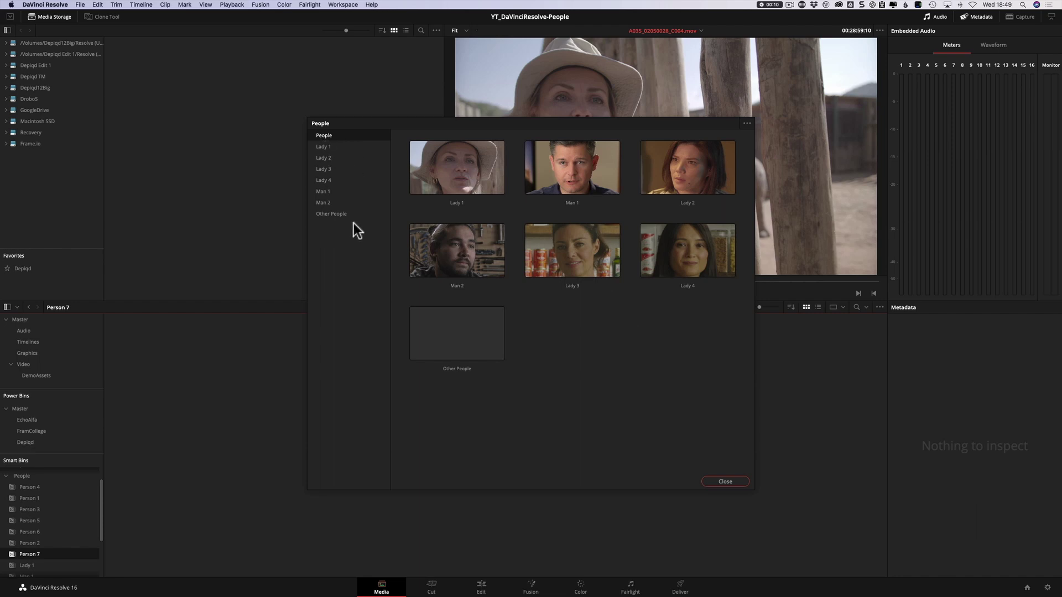
Close the People face groups overview and browse the Person 4 and Lady 1 smart bins.
{"action": "left_click", "coordinate": [729, 480]}
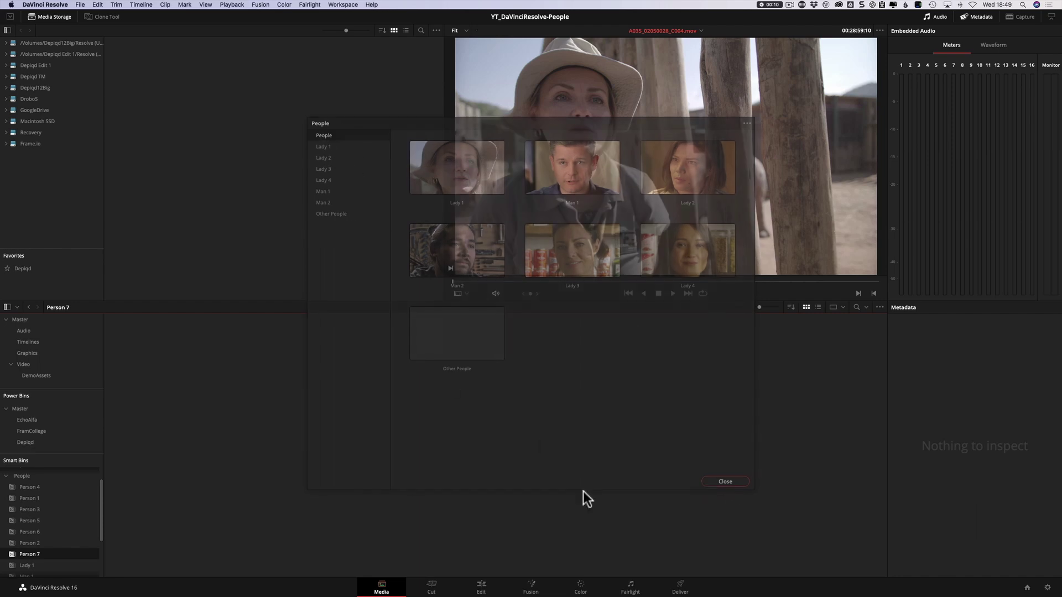
{"action": "left_click", "coordinate": [42, 487]}
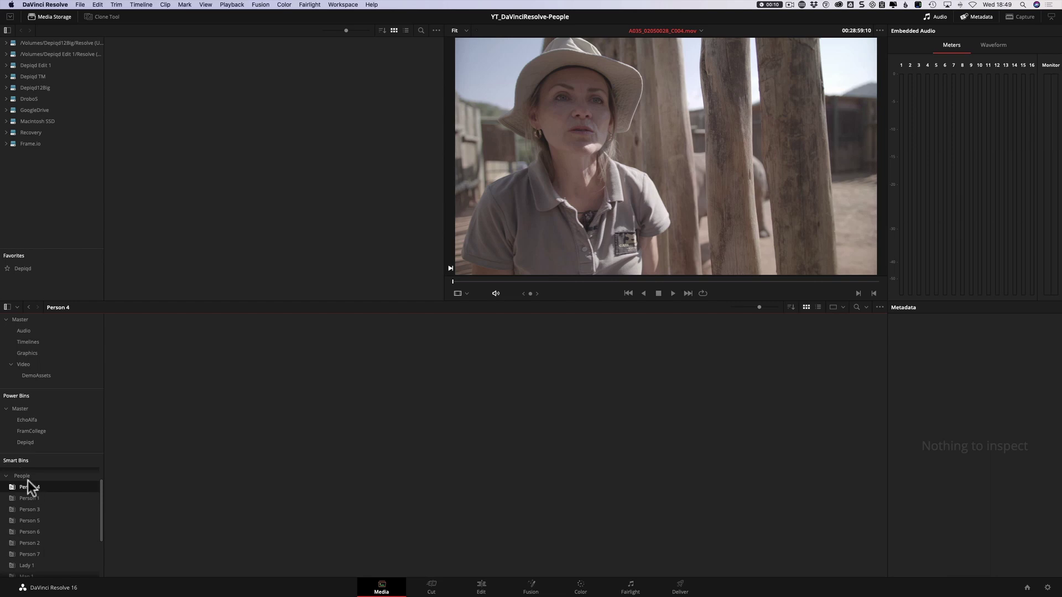
{"action": "scroll", "coordinate": [73, 500], "scroll_direction": "down", "scroll_amount": 3}
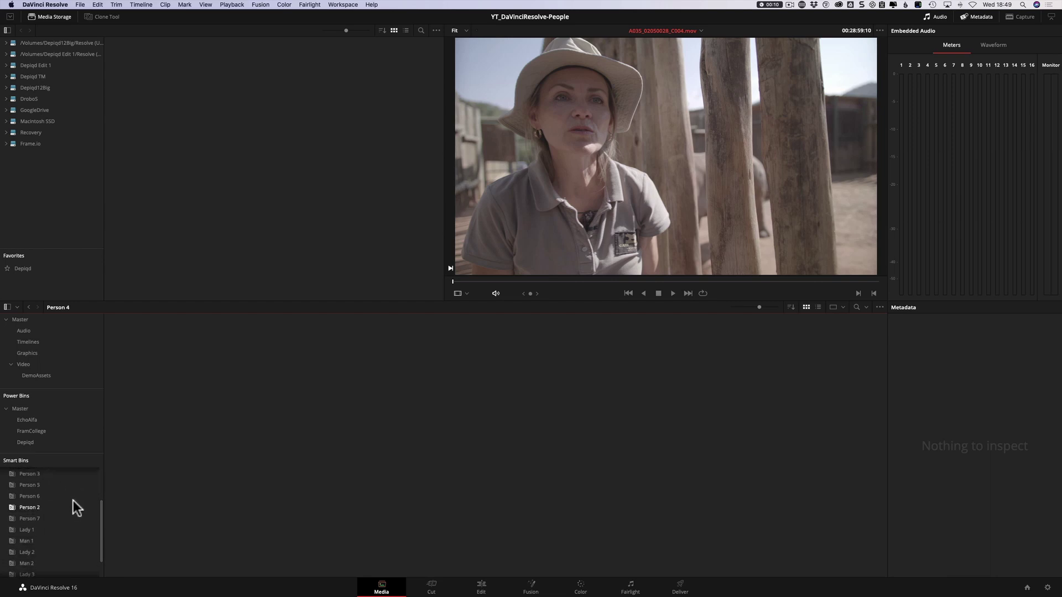
{"action": "left_click", "coordinate": [46, 524]}
{"action": "scroll", "coordinate": [55, 509], "scroll_direction": "down", "scroll_amount": 2}
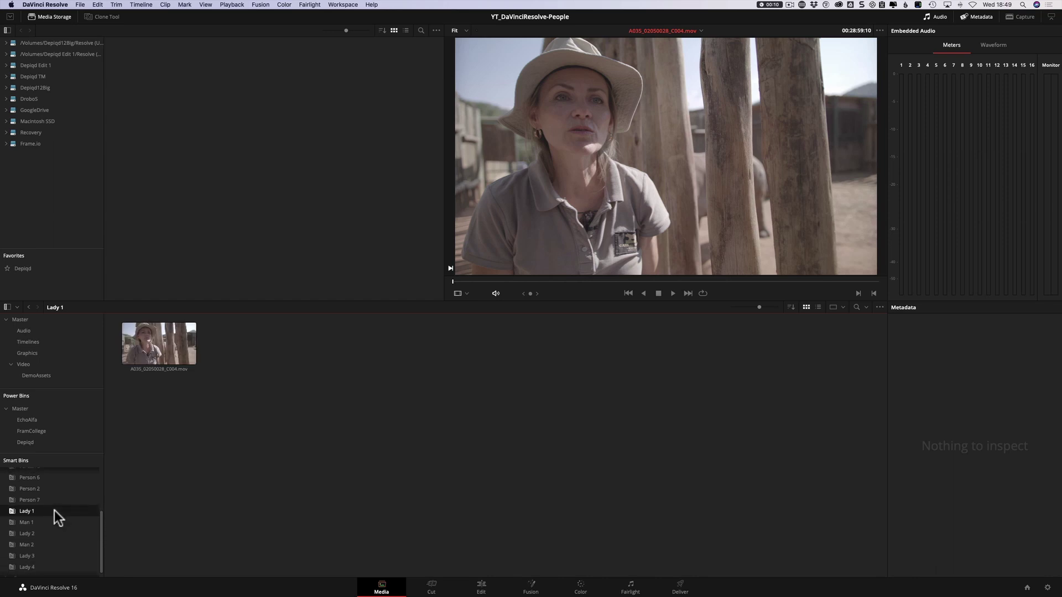
Show the Man 1 smart bin's three clips, briefly selecting then deselecting the first clip.
{"action": "left_click", "coordinate": [54, 516]}
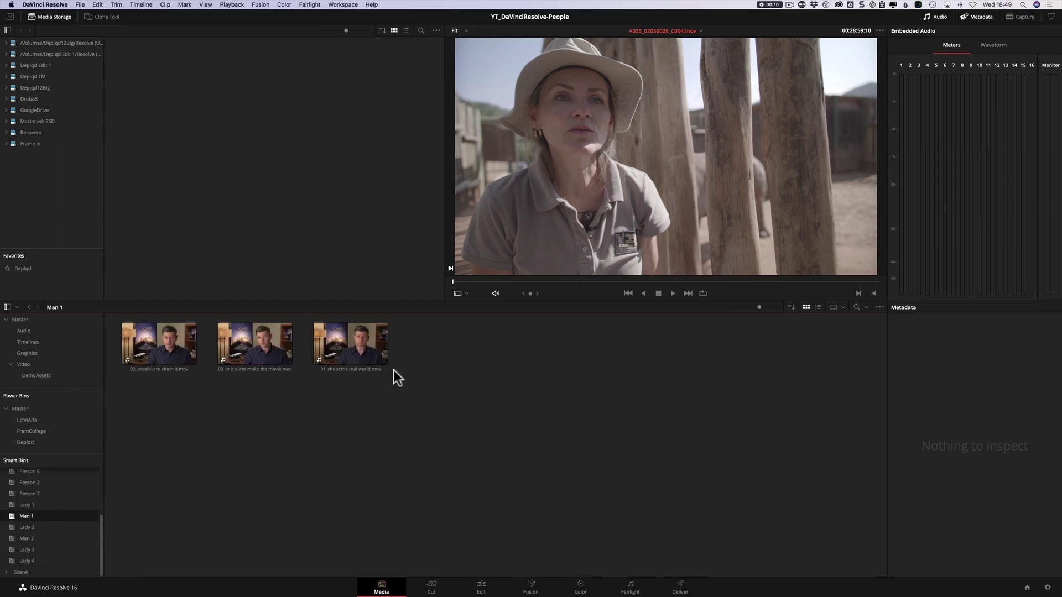
{"action": "left_click", "coordinate": [152, 361]}
{"action": "left_click", "coordinate": [354, 357]}
{"action": "left_click", "coordinate": [188, 341]}
{"action": "left_click", "coordinate": [323, 387]}
Marquee-select the three Man 1 clips, give them a Blue flag, then deselect them.
{"action": "left_click_drag", "start_coordinate": [440, 337], "coordinate": [144, 383]}
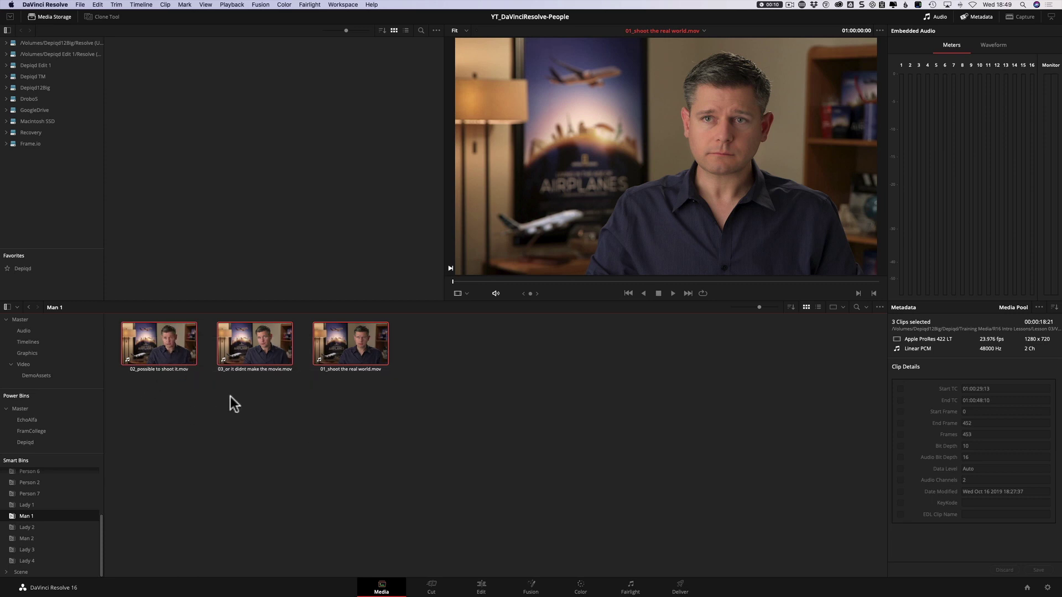
{"action": "left_click", "coordinate": [476, 420]}
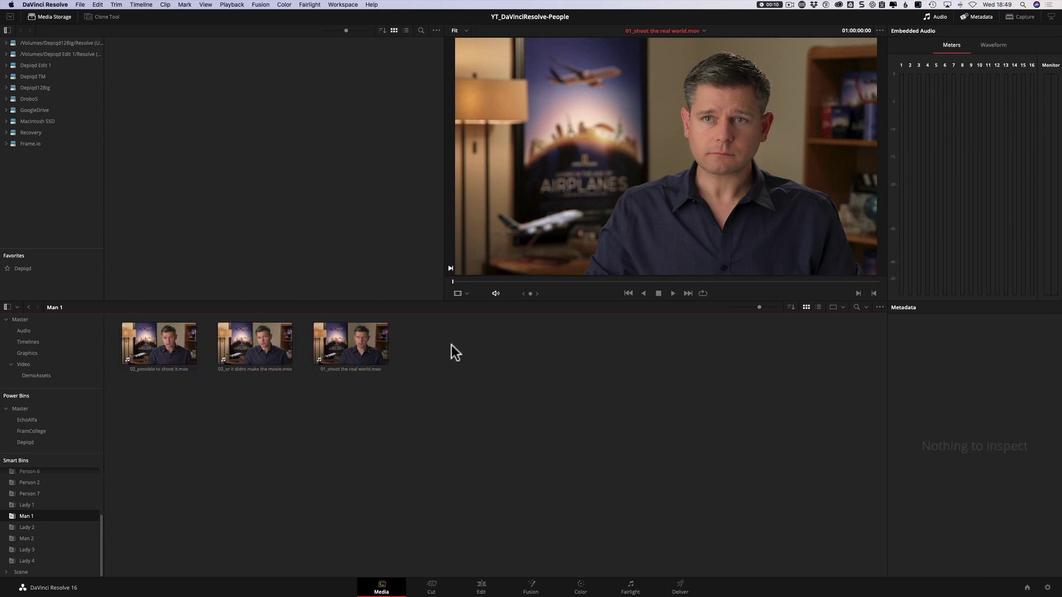
{"action": "left_click_drag", "start_coordinate": [451, 345], "coordinate": [132, 384]}
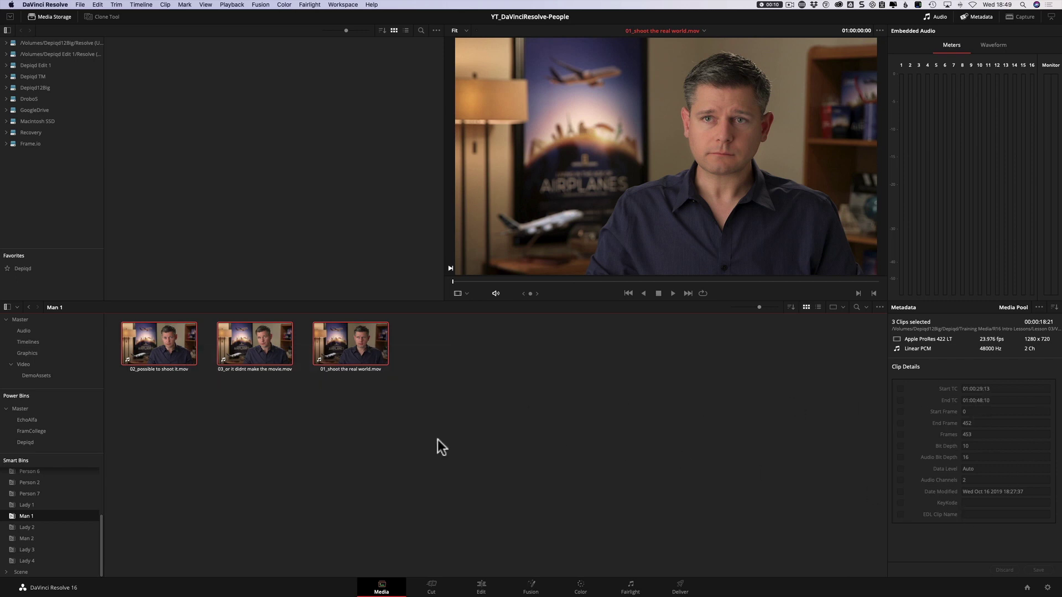
{"action": "right_click", "coordinate": [156, 347]}
{"action": "mouse_move", "coordinate": [297, 432]}
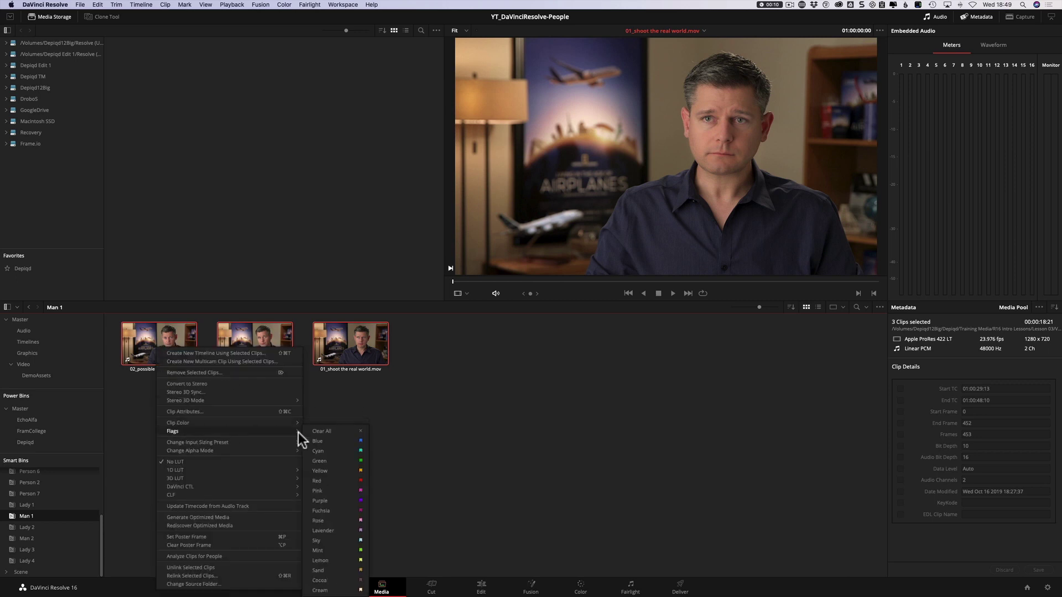
{"action": "left_click", "coordinate": [332, 441]}
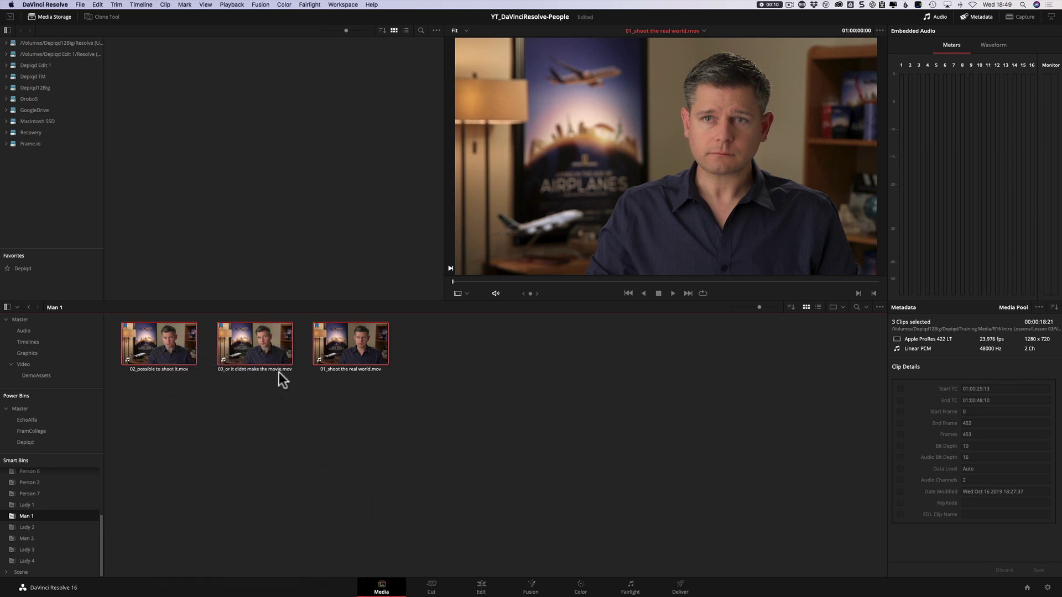
{"action": "left_click", "coordinate": [127, 354]}
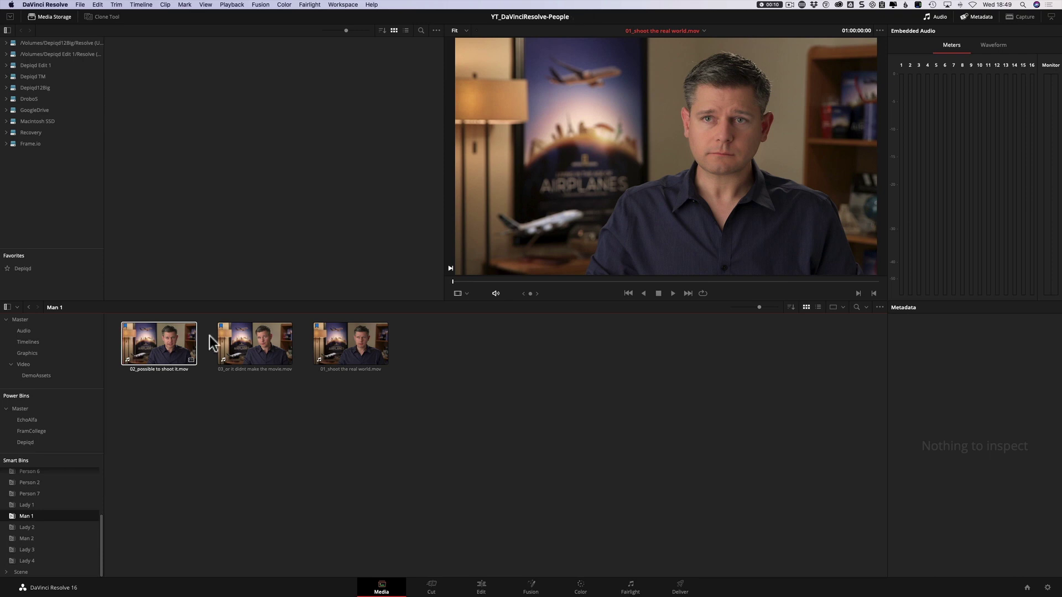
{"action": "left_click", "coordinate": [414, 343]}
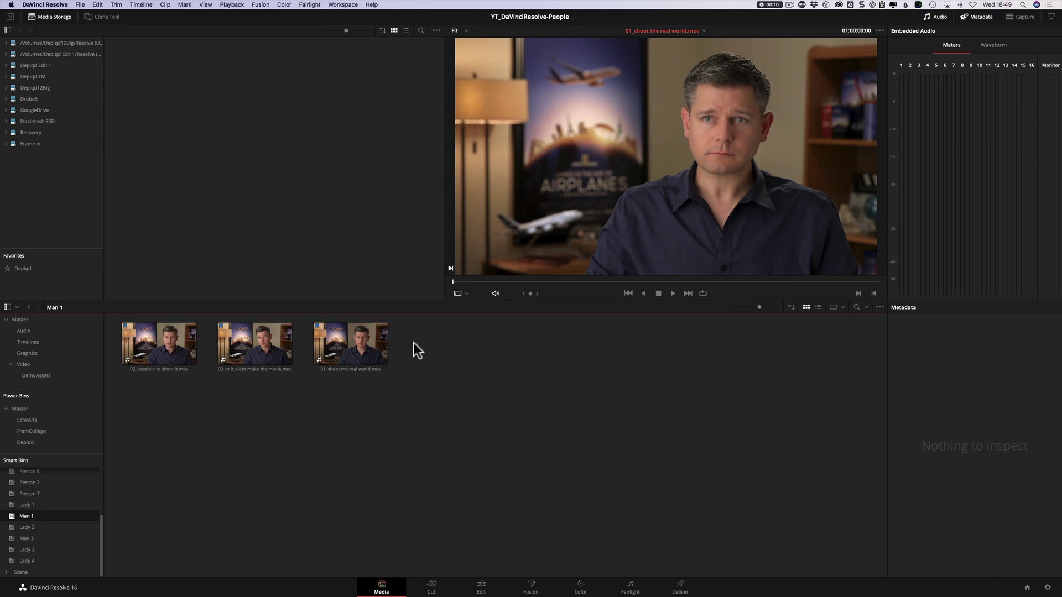
Add the three Man 1 clips to the Edit page timeline.
{"action": "left_click", "coordinate": [481, 587]}
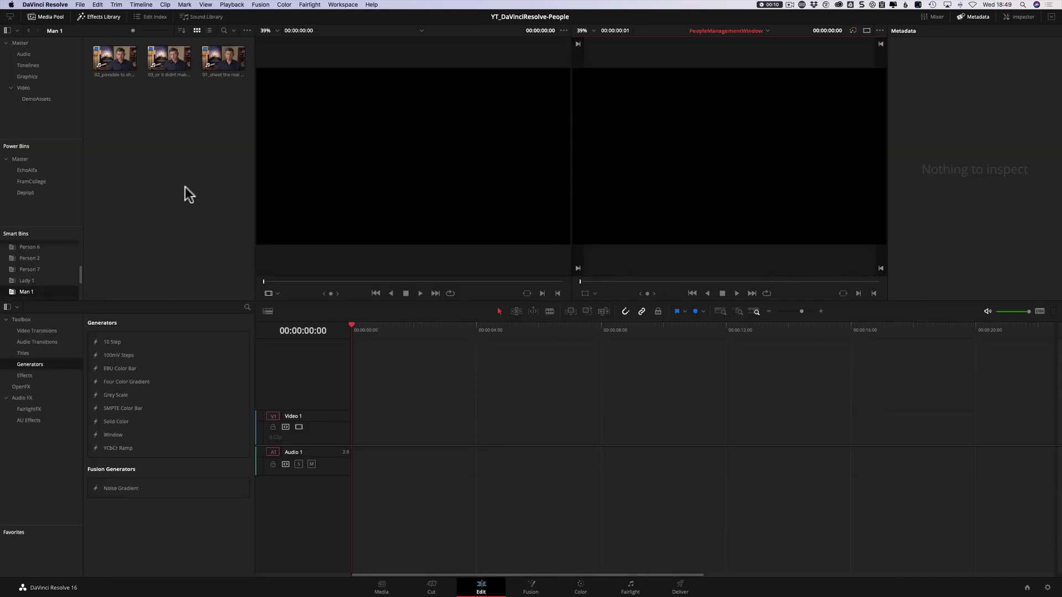
{"action": "left_click_drag", "start_coordinate": [143, 98], "coordinate": [244, 62]}
{"action": "left_click_drag", "start_coordinate": [130, 61], "coordinate": [436, 381]}
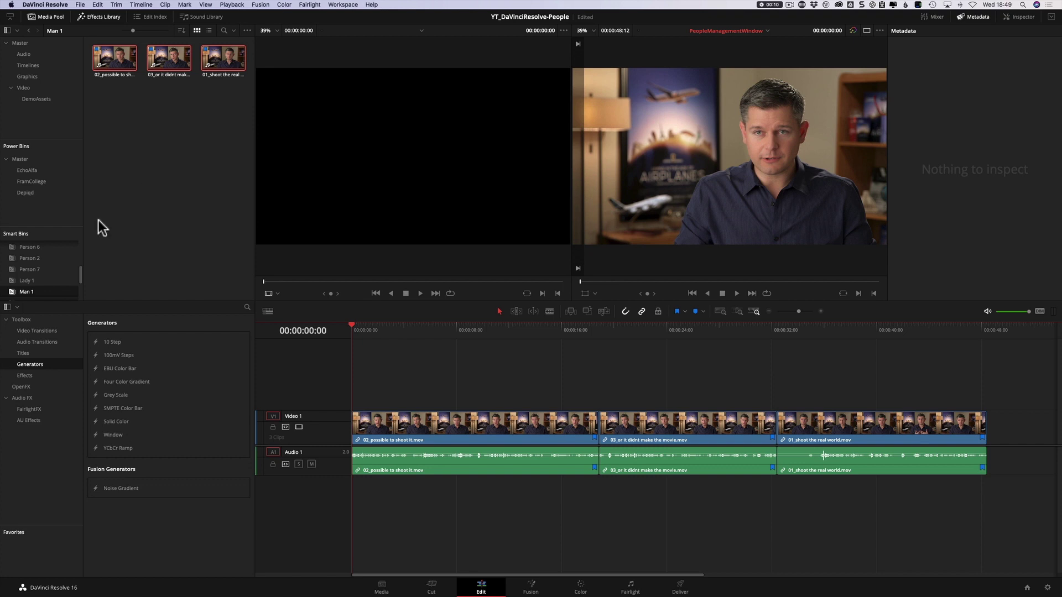
{"action": "scroll", "coordinate": [57, 265], "scroll_direction": "up", "scroll_amount": 5}
Replace the timeline clips with all eight People smart bin clips and fit the timeline (Shift+Z).
{"action": "left_click", "coordinate": [28, 270]}
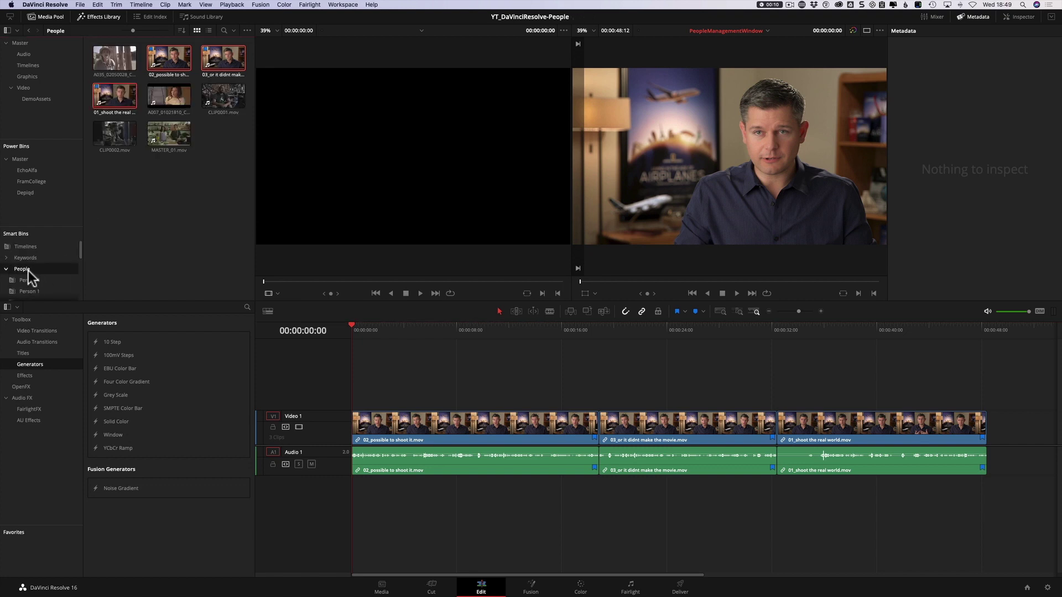
{"action": "left_click", "coordinate": [115, 58]}
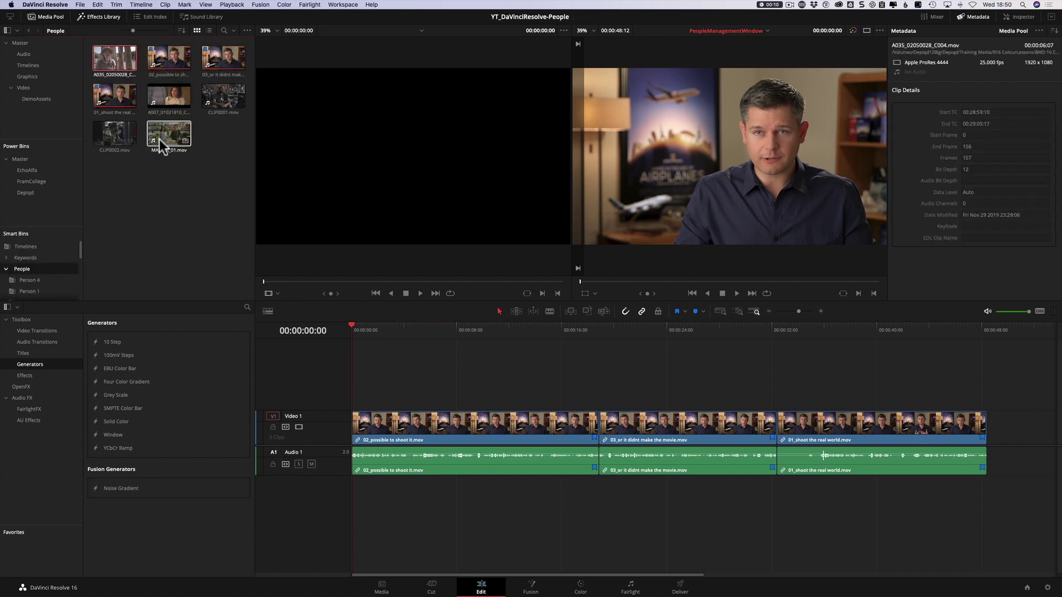
{"action": "key", "text": "super+a"}
{"action": "left_click", "coordinate": [487, 387]}
{"action": "key", "text": "super+a"}
{"action": "key", "text": "Delete"}
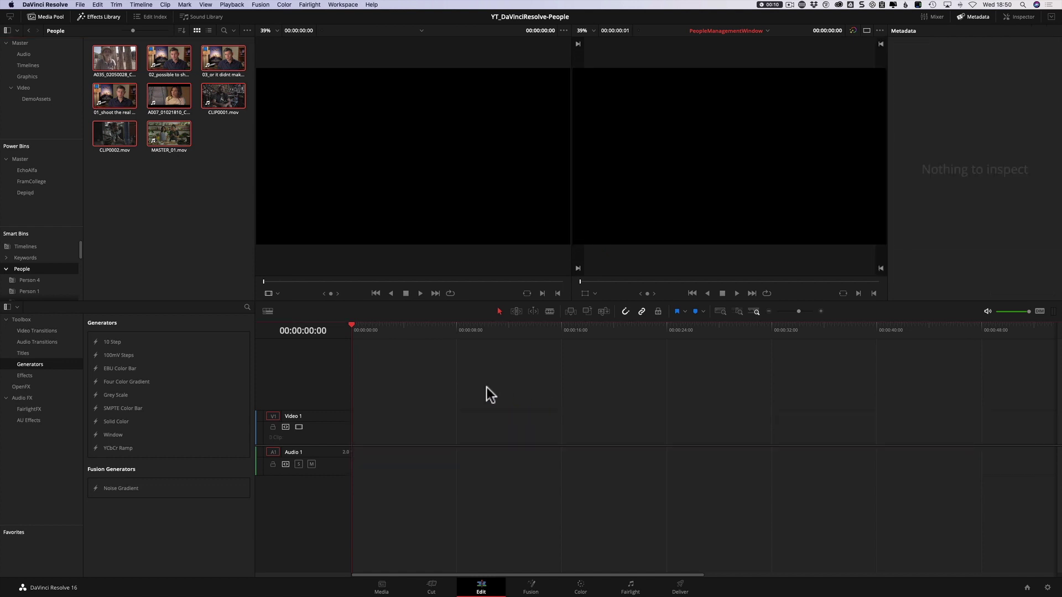
{"action": "left_click_drag", "start_coordinate": [131, 55], "coordinate": [359, 435]}
{"action": "key", "text": "shift+z"}
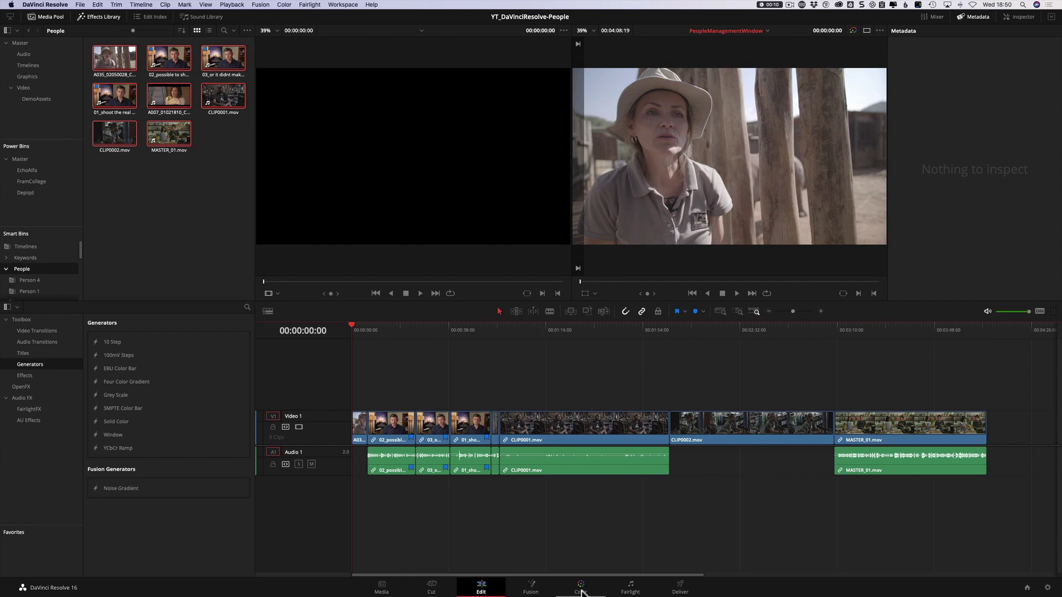
On the Color page, preview the man's interview clips 04 and 03 from the thumbnail strip.
{"action": "left_click", "coordinate": [580, 587]}
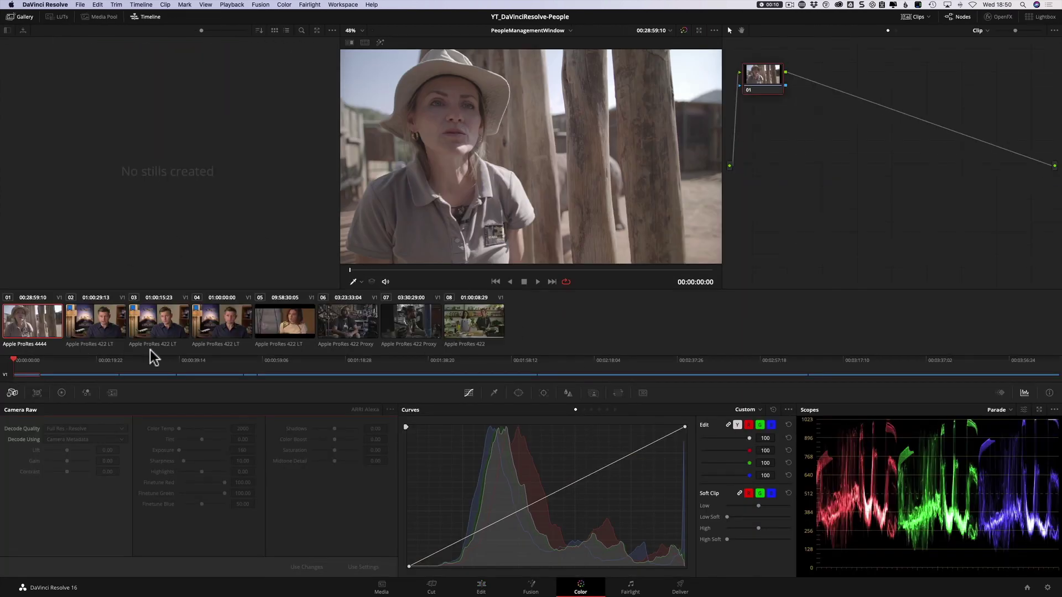
{"action": "left_click", "coordinate": [105, 331]}
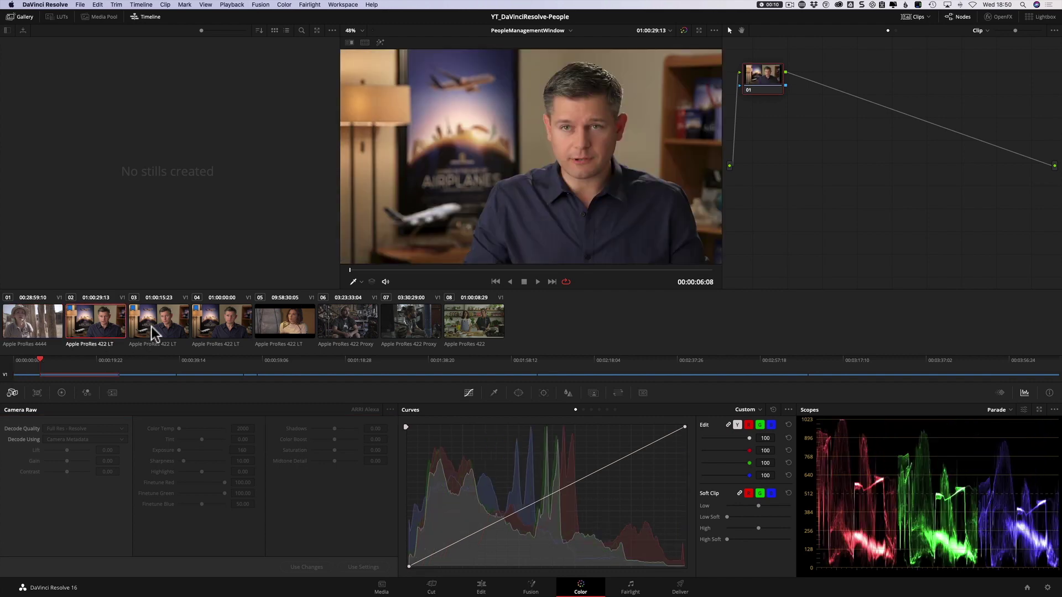
{"action": "left_click", "coordinate": [156, 332]}
{"action": "left_click", "coordinate": [222, 329]}
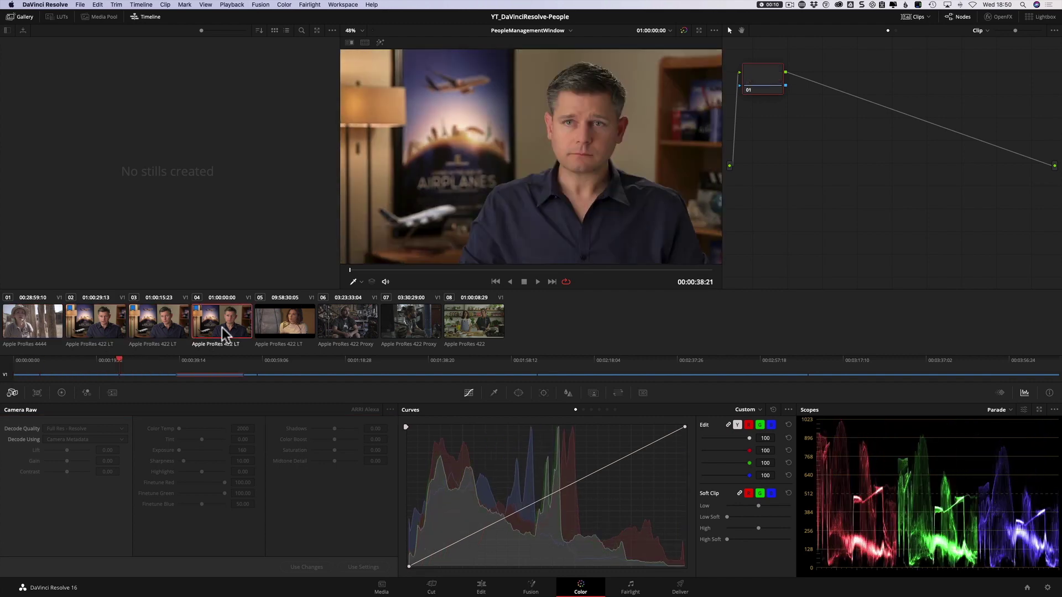
{"action": "left_click", "coordinate": [145, 326]}
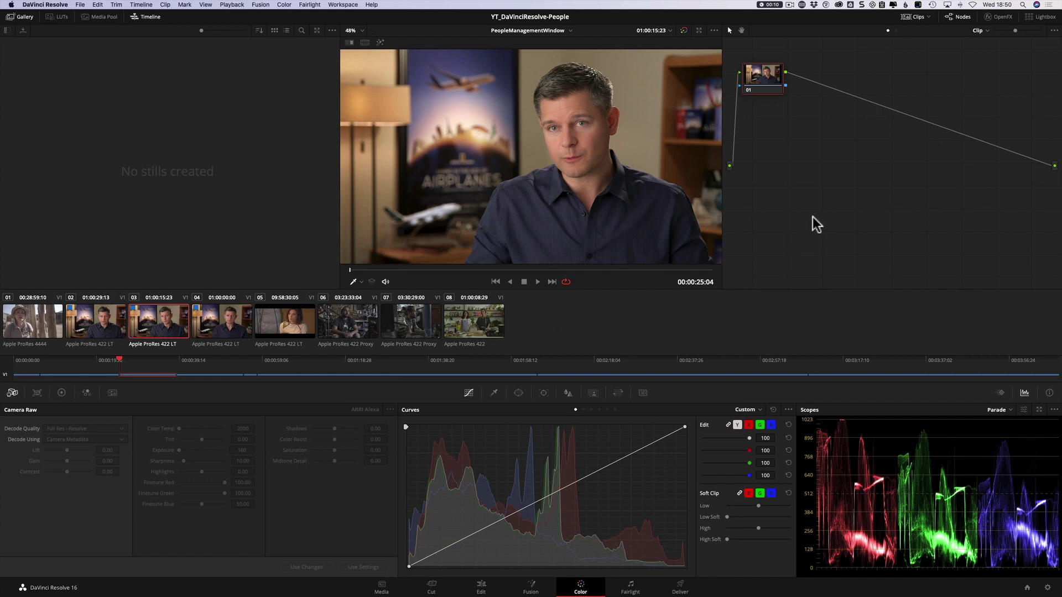
Filter the Color page clips to Flagged Clips and preview each of the three results.
{"action": "left_click", "coordinate": [927, 16]}
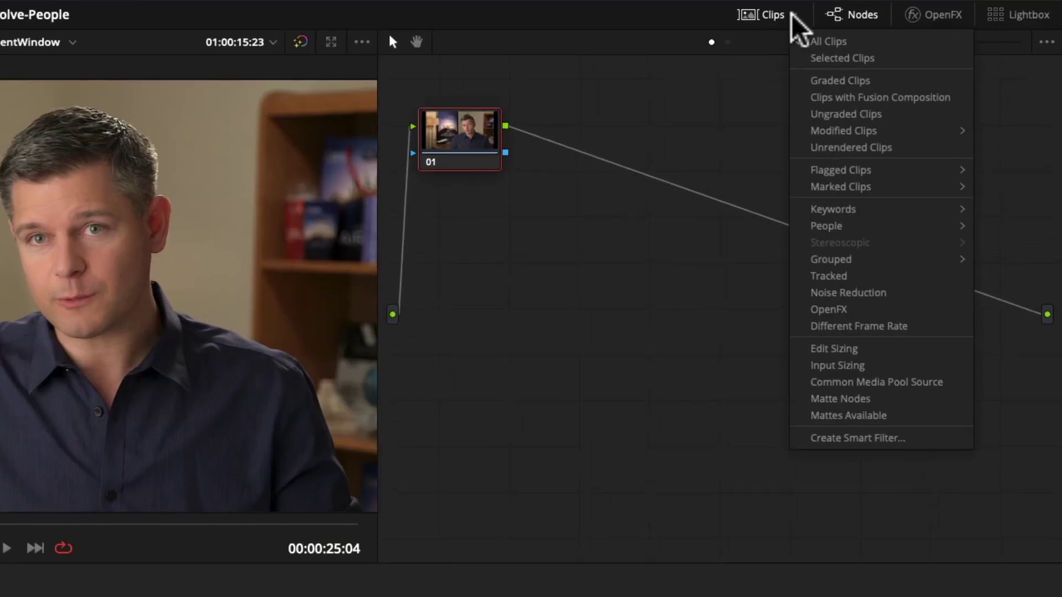
{"action": "mouse_move", "coordinate": [844, 172]}
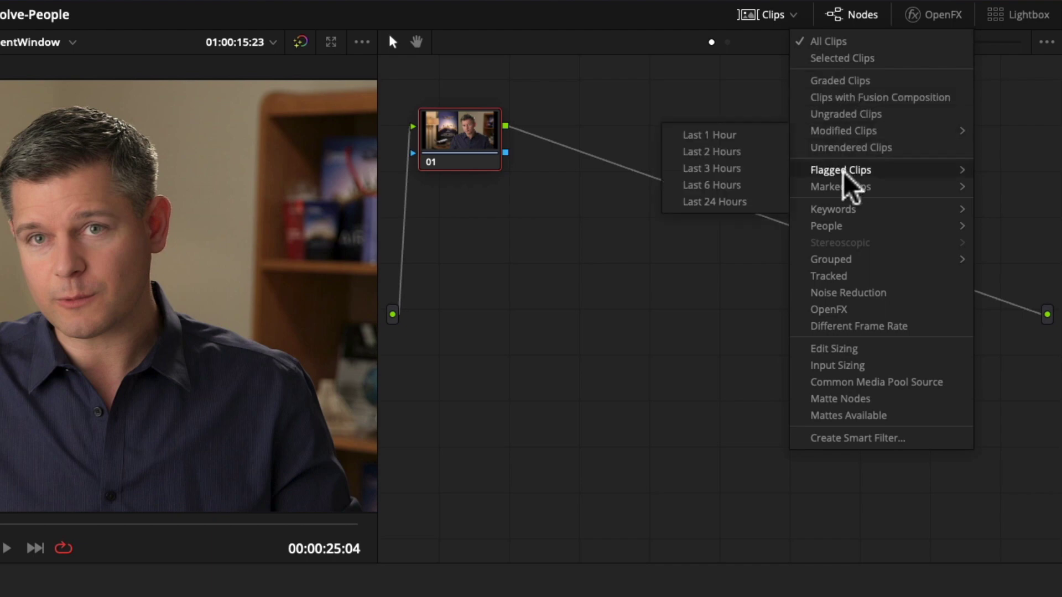
{"action": "left_click", "coordinate": [735, 216]}
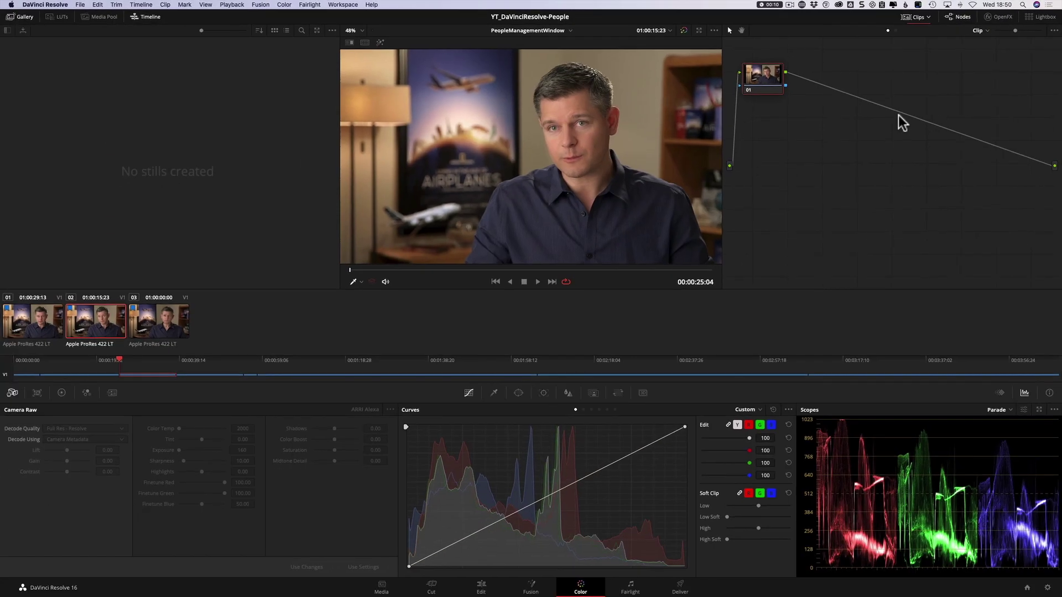
{"action": "left_click", "coordinate": [22, 334]}
{"action": "left_click", "coordinate": [105, 334]}
{"action": "left_click", "coordinate": [179, 332]}
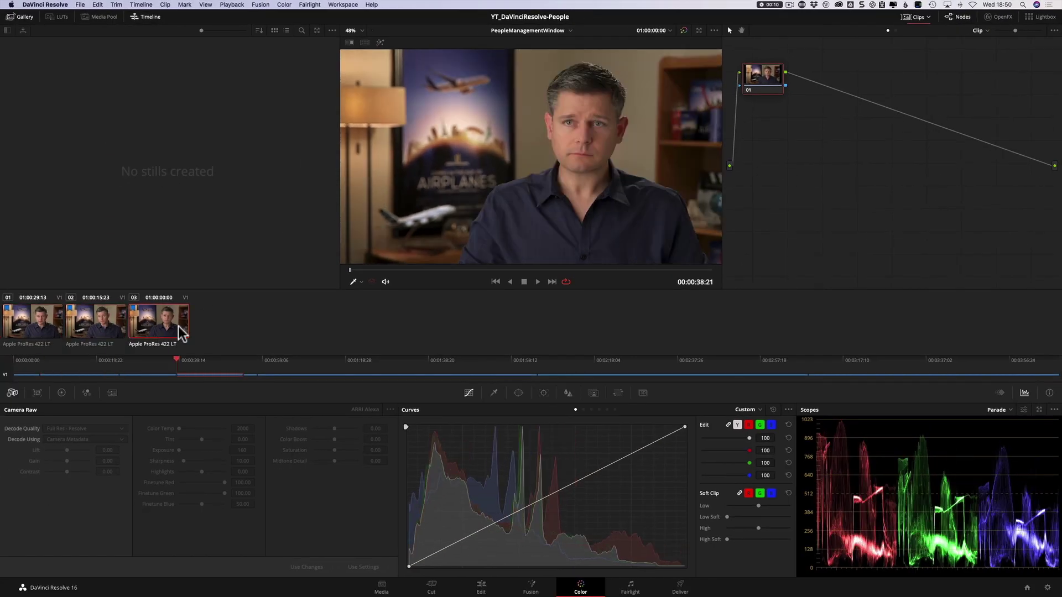
{"action": "left_click", "coordinate": [38, 332]}
{"action": "left_click", "coordinate": [95, 331]}
{"action": "left_click", "coordinate": [149, 332]}
{"action": "left_click", "coordinate": [95, 332]}
{"action": "left_click", "coordinate": [36, 326]}
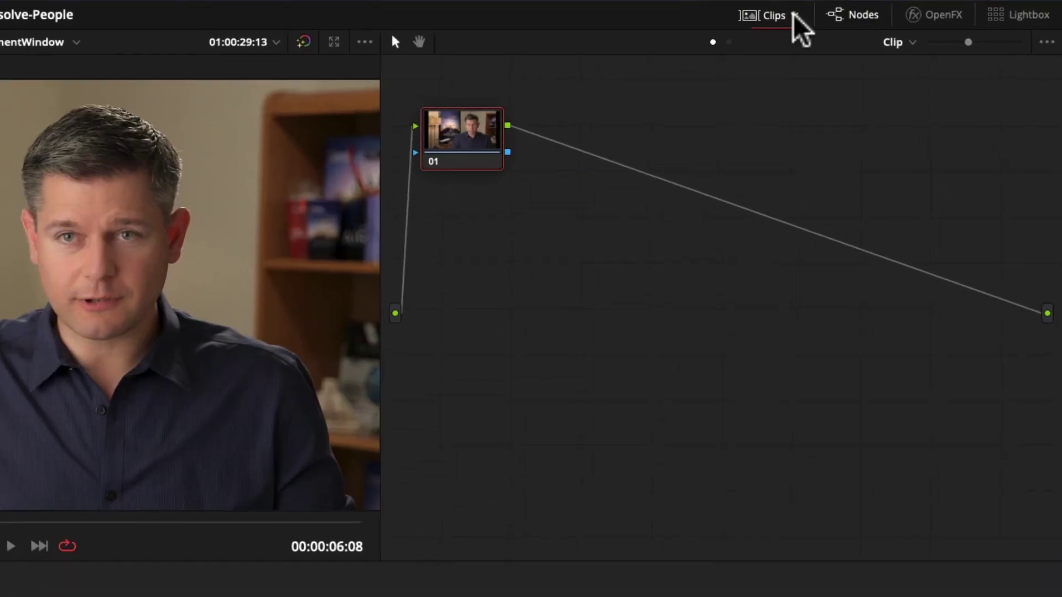
Filter the clips by People > Man 1, then return the filter to All Clips.
{"action": "left_click", "coordinate": [794, 15]}
{"action": "mouse_move", "coordinate": [840, 224]}
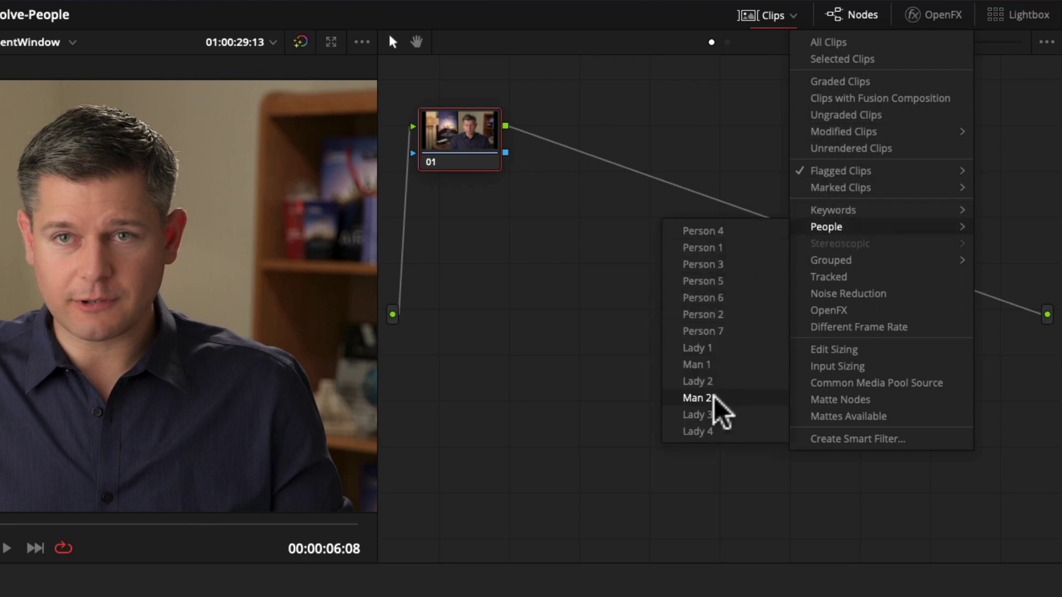
{"action": "left_click", "coordinate": [697, 364]}
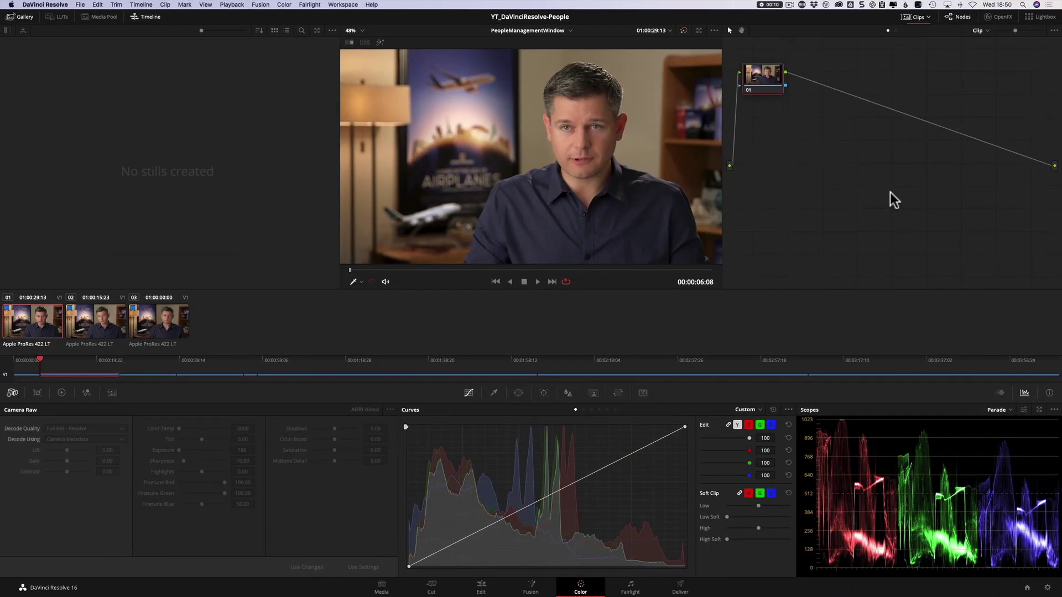
{"action": "left_click", "coordinate": [792, 16]}
{"action": "left_click", "coordinate": [945, 30]}
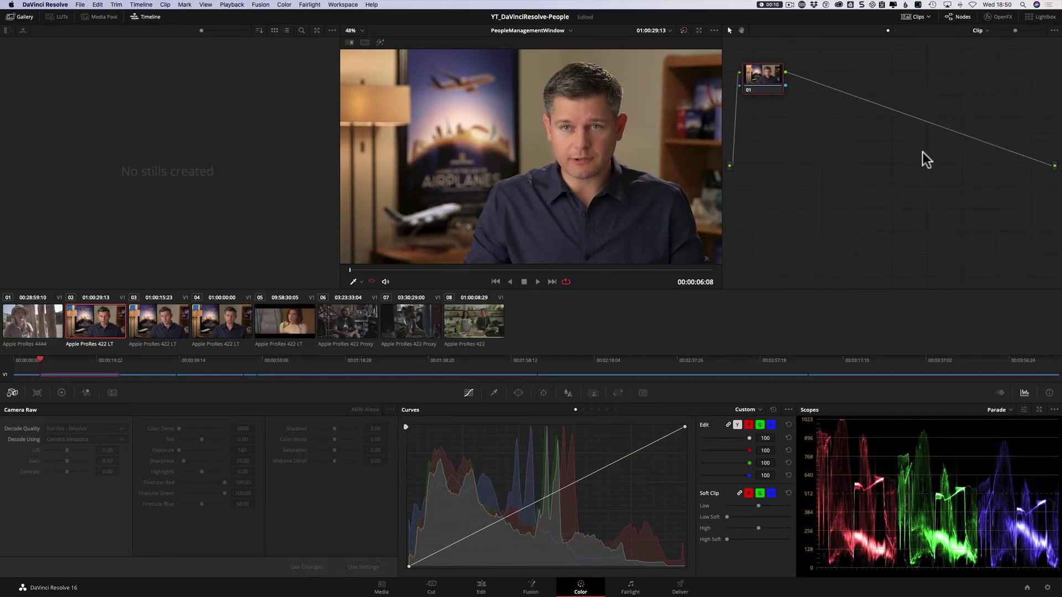
Apply the People filter to show only the man's three clips and preview them.
{"action": "left_click", "coordinate": [930, 17]}
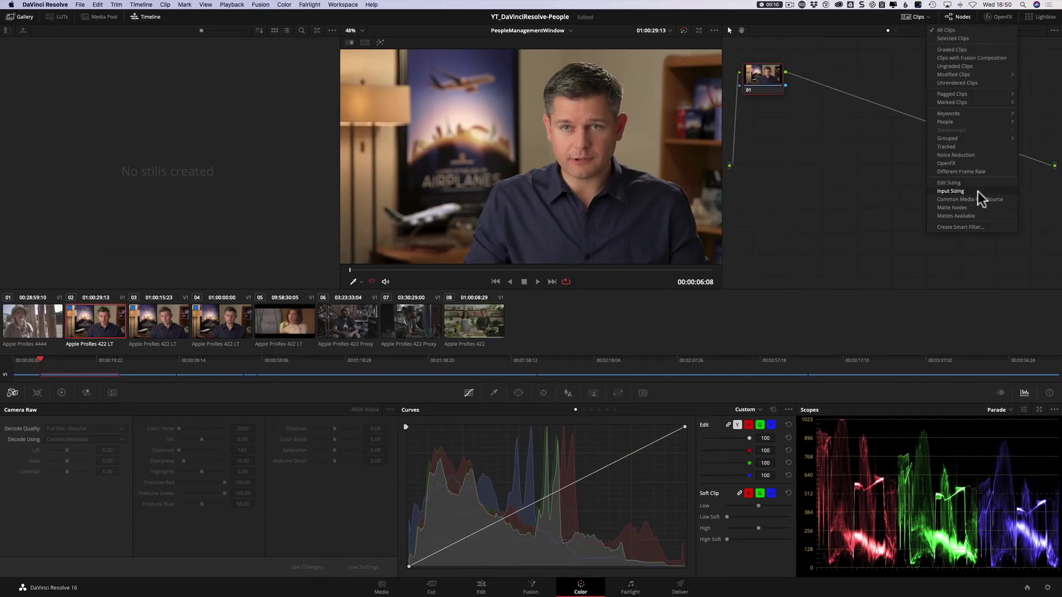
{"action": "mouse_move", "coordinate": [952, 122]}
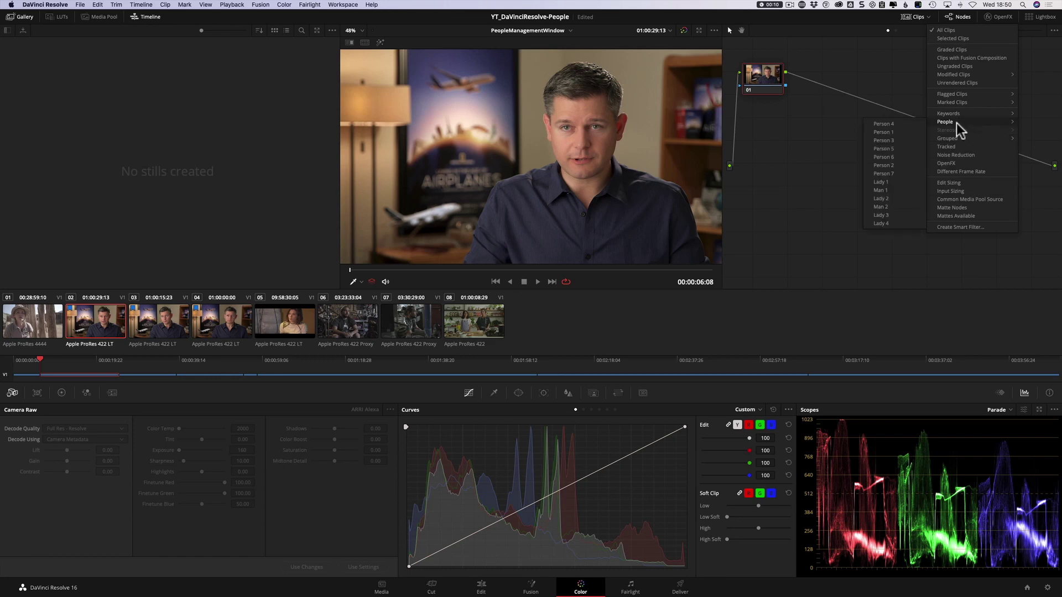
{"action": "left_click", "coordinate": [889, 198]}
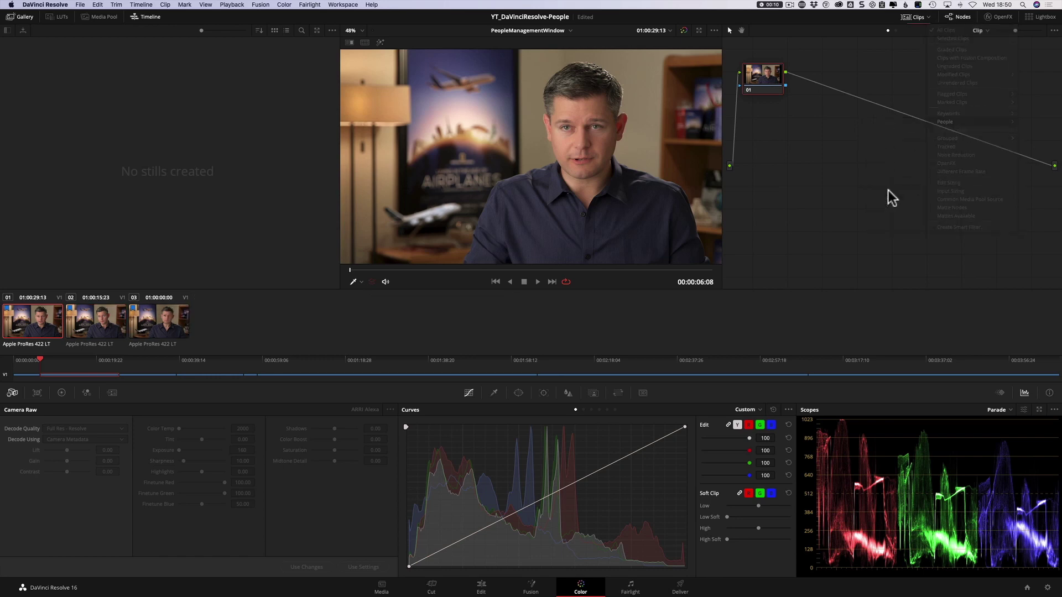
{"action": "left_click", "coordinate": [73, 332]}
{"action": "left_click", "coordinate": [147, 331]}
{"action": "left_click", "coordinate": [44, 332]}
{"action": "left_click", "coordinate": [147, 329]}
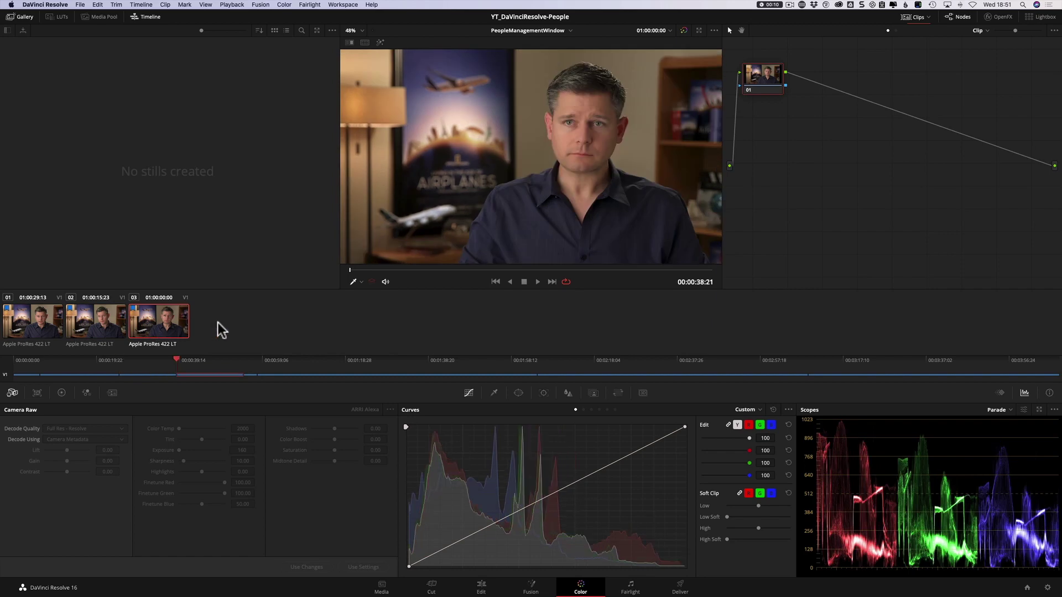
Add the three selected clips into a new group named Main.
{"action": "left_click", "coordinate": [47, 331], "text": "shift"}
{"action": "right_click", "coordinate": [44, 331]}
{"action": "left_click", "coordinate": [72, 301]}
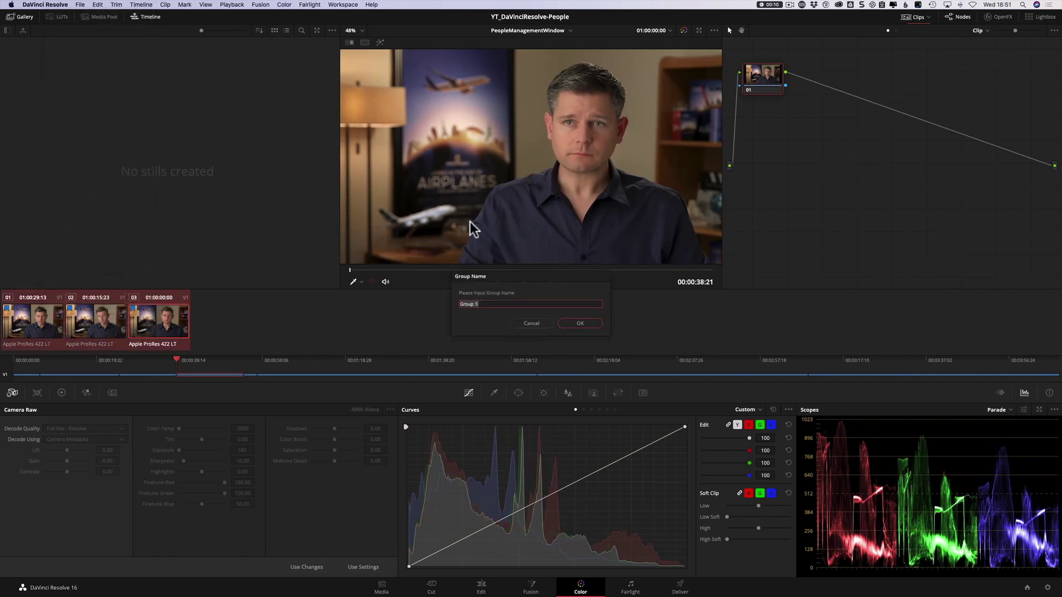
{"action": "type", "text": "Main"}
{"action": "key", "text": "Return"}
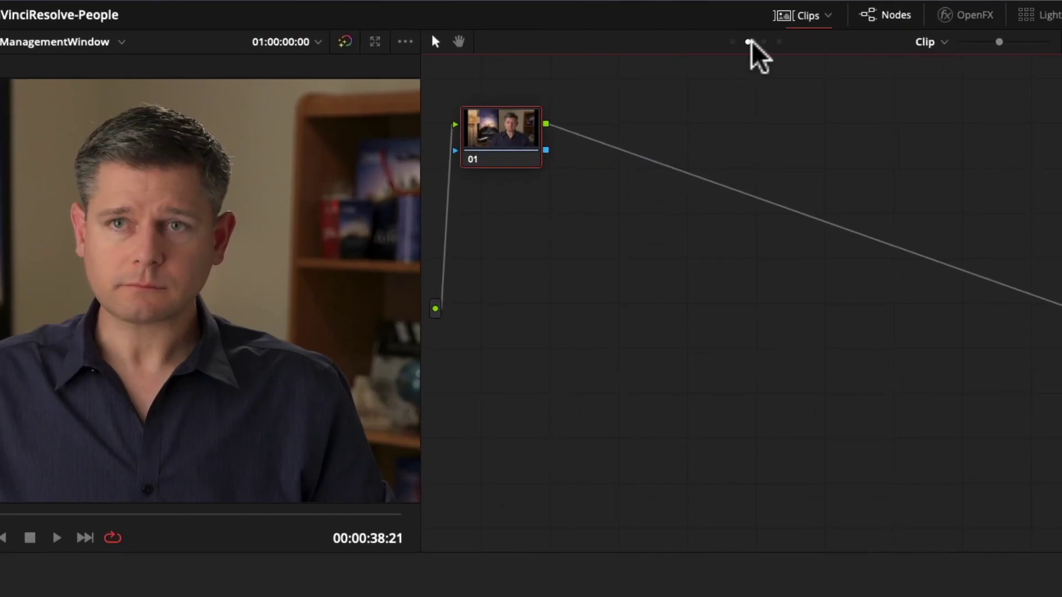
Toggle between the Group Pre-Clip and Post-Clip grades, ending on Group Pre-Clip.
{"action": "left_click", "coordinate": [731, 42]}
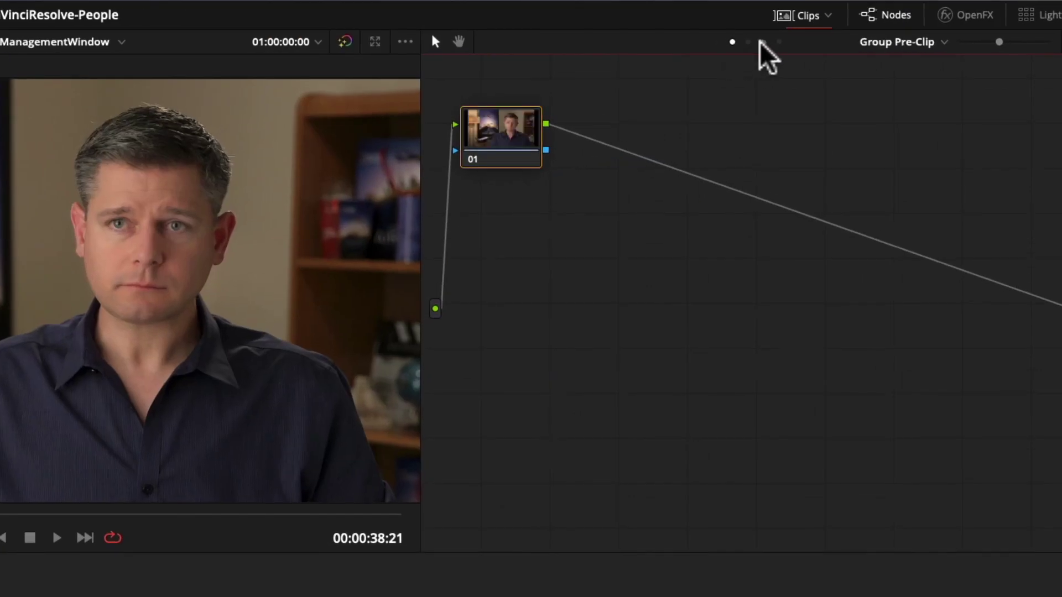
{"action": "left_click", "coordinate": [762, 42]}
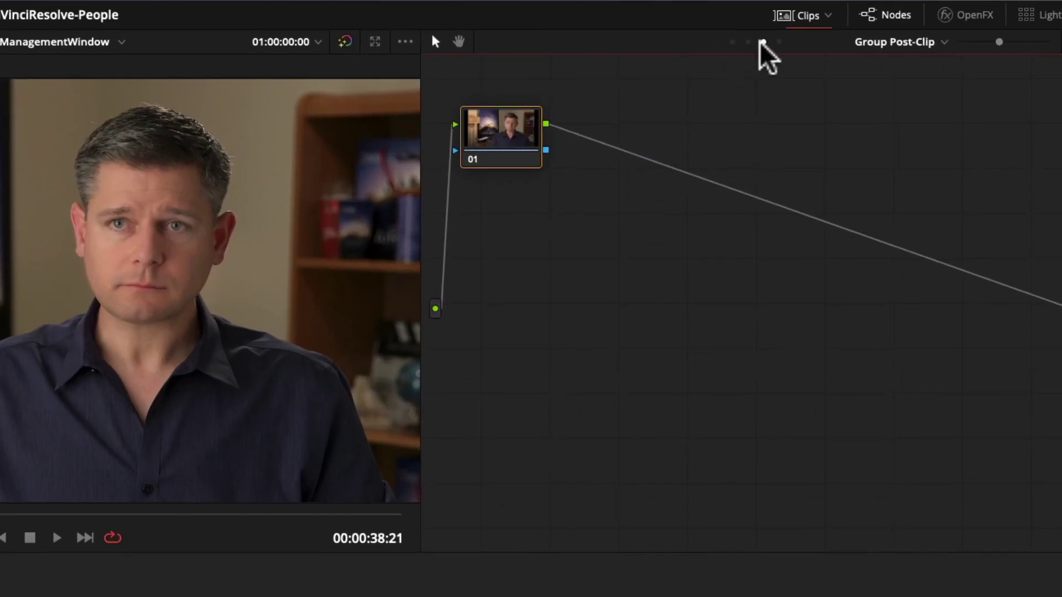
{"action": "left_click", "coordinate": [732, 42]}
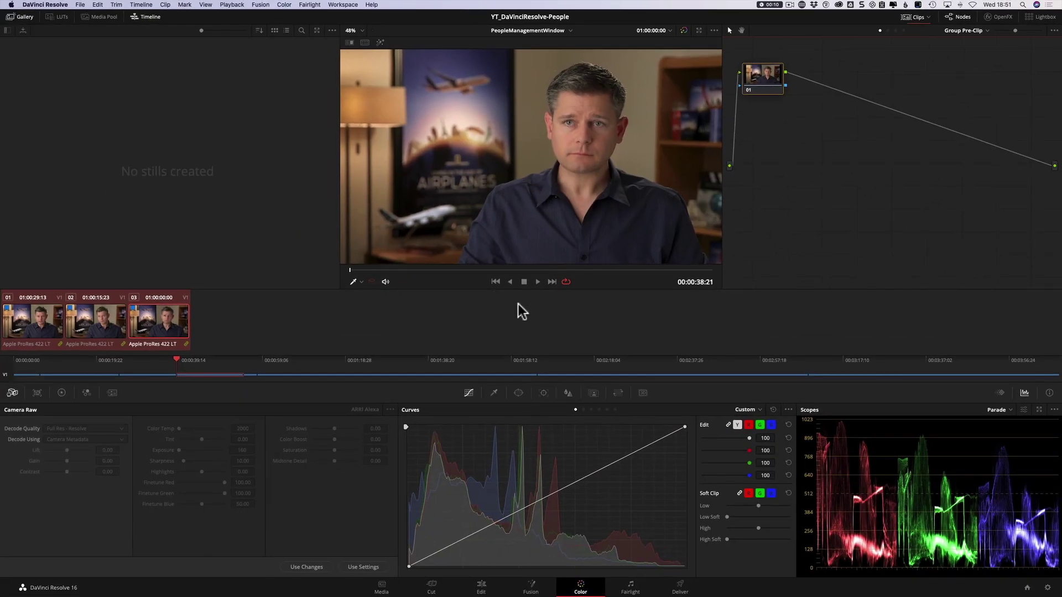
Raise Temperature to 2020 on page 2 of the Color Wheels.
{"action": "left_click", "coordinate": [61, 393]}
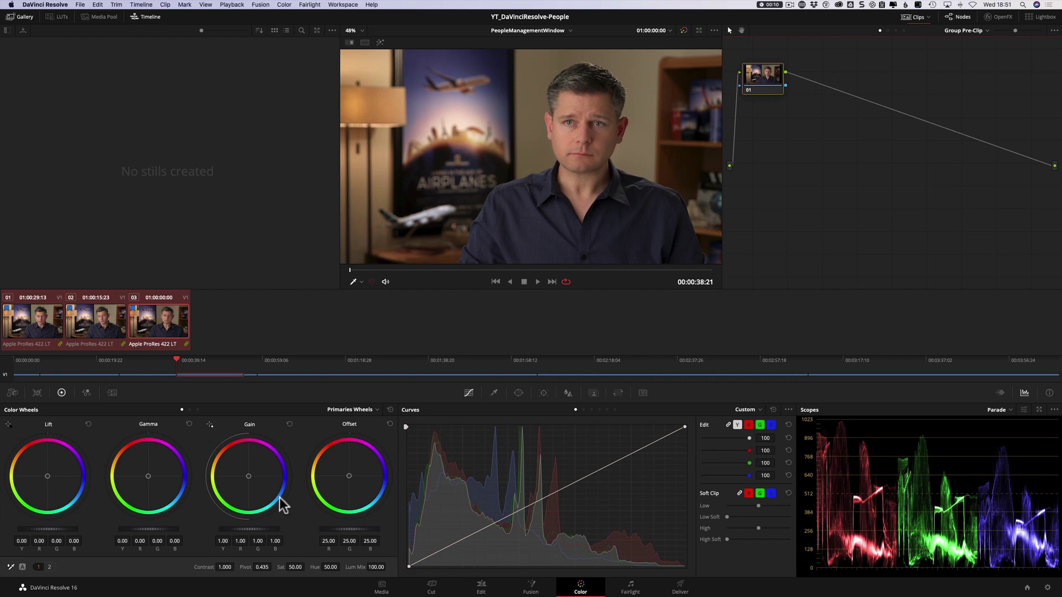
{"action": "left_click", "coordinate": [50, 567]}
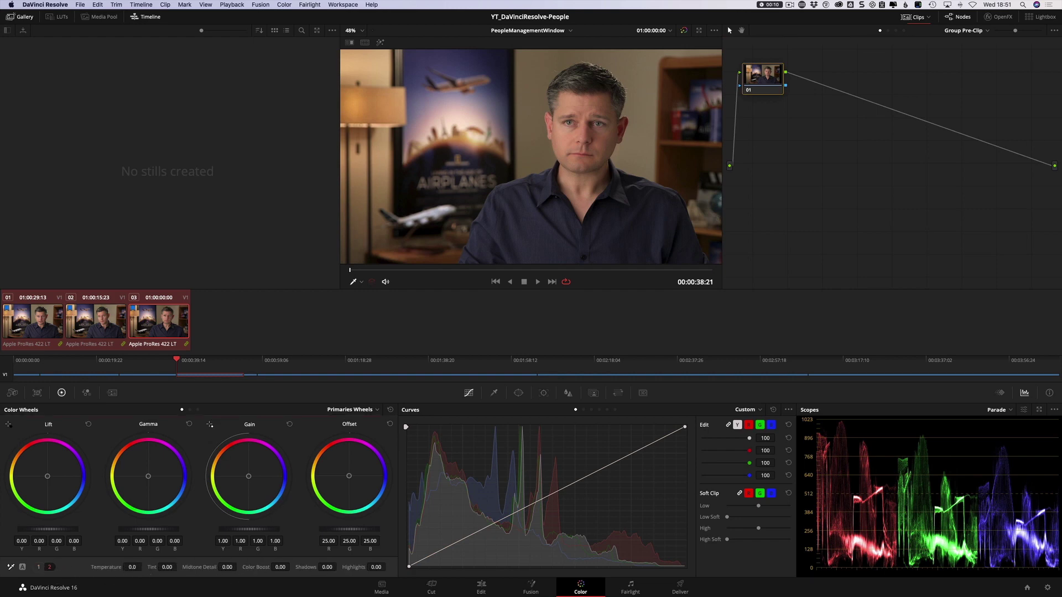
{"action": "left_click_drag", "start_coordinate": [127, 567], "coordinate": [130, 567]}
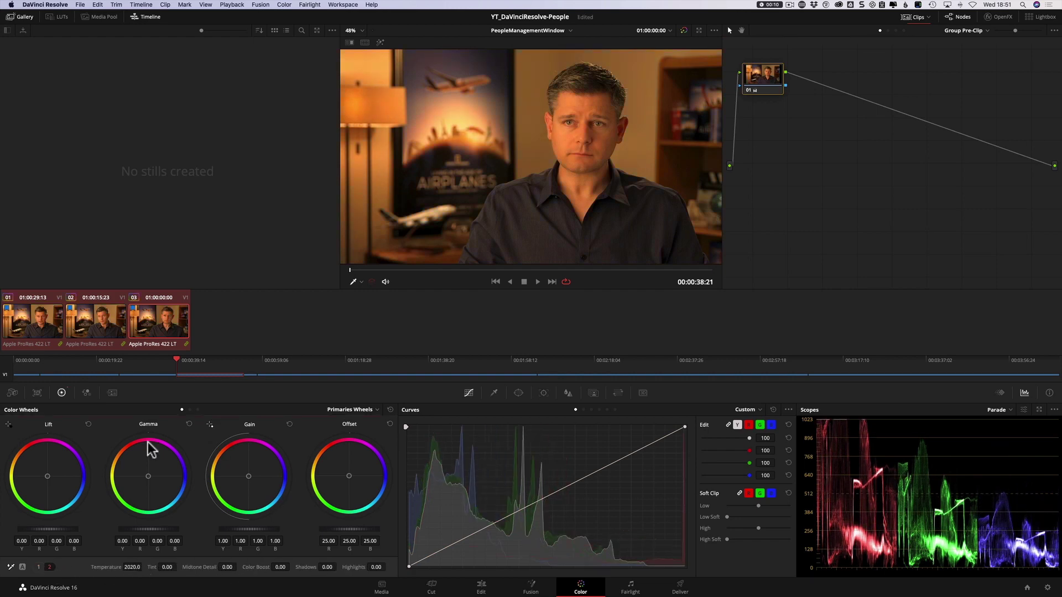
Confirm clips 02 and 01 share the warm grade, then return to the Media page.
{"action": "left_click", "coordinate": [88, 327]}
{"action": "left_click", "coordinate": [166, 333]}
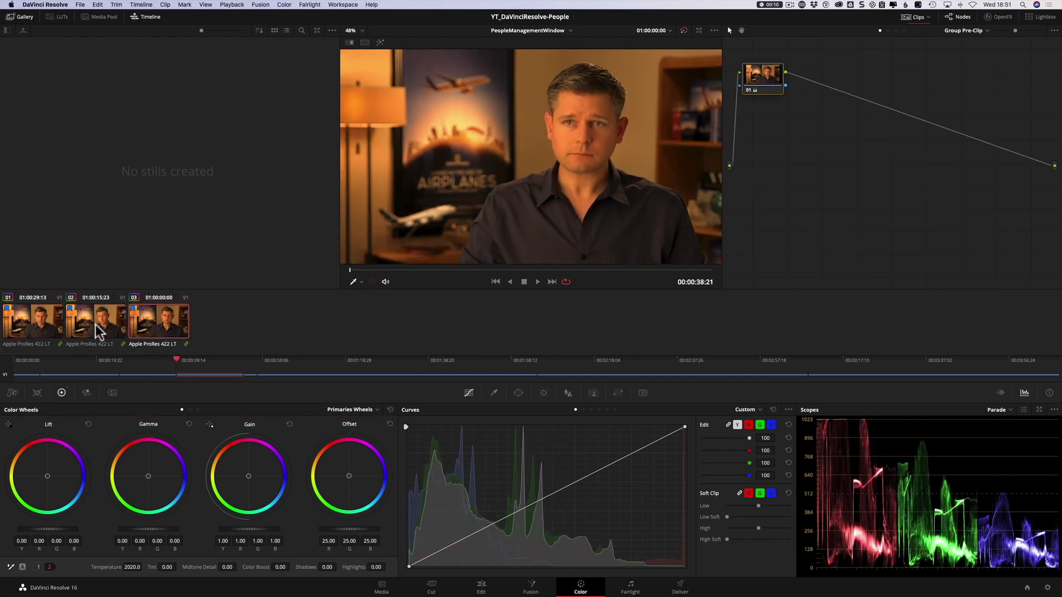
{"action": "left_click", "coordinate": [45, 331]}
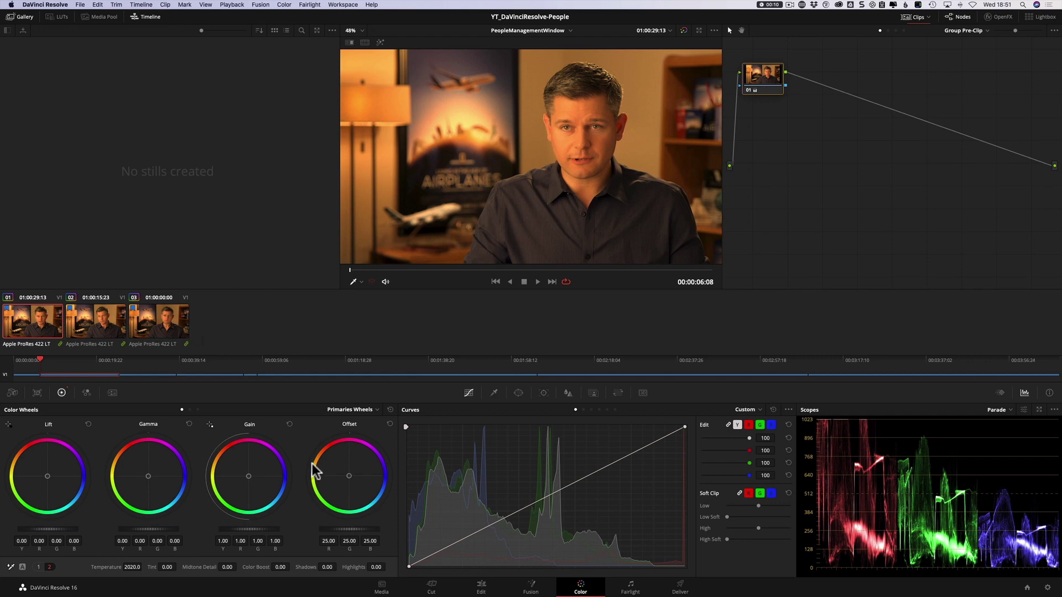
{"action": "left_click", "coordinate": [381, 587]}
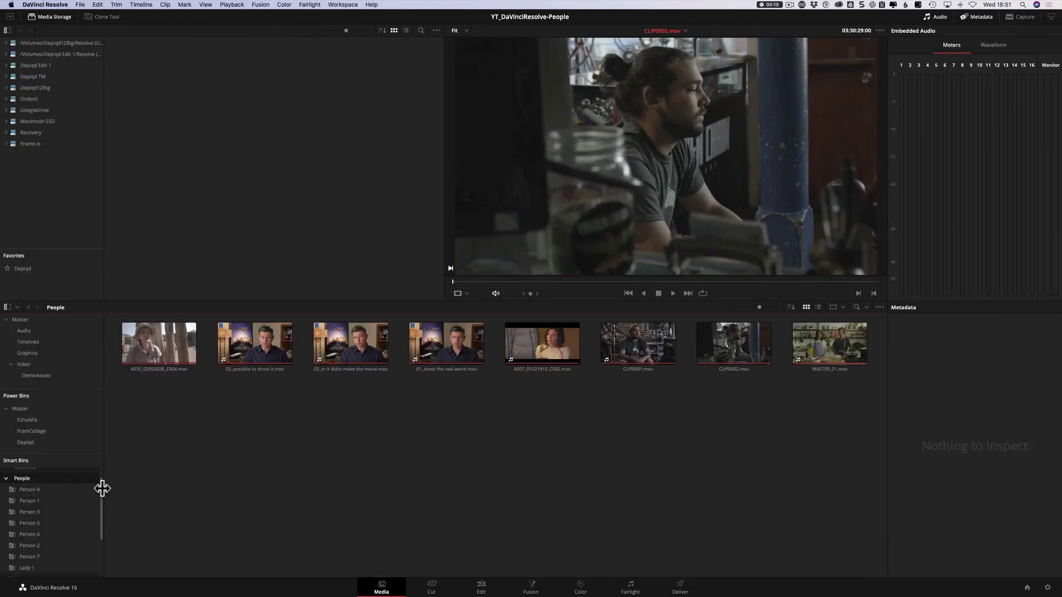
{"action": "scroll", "coordinate": [102, 493], "scroll_direction": "up", "scroll_amount": 2}
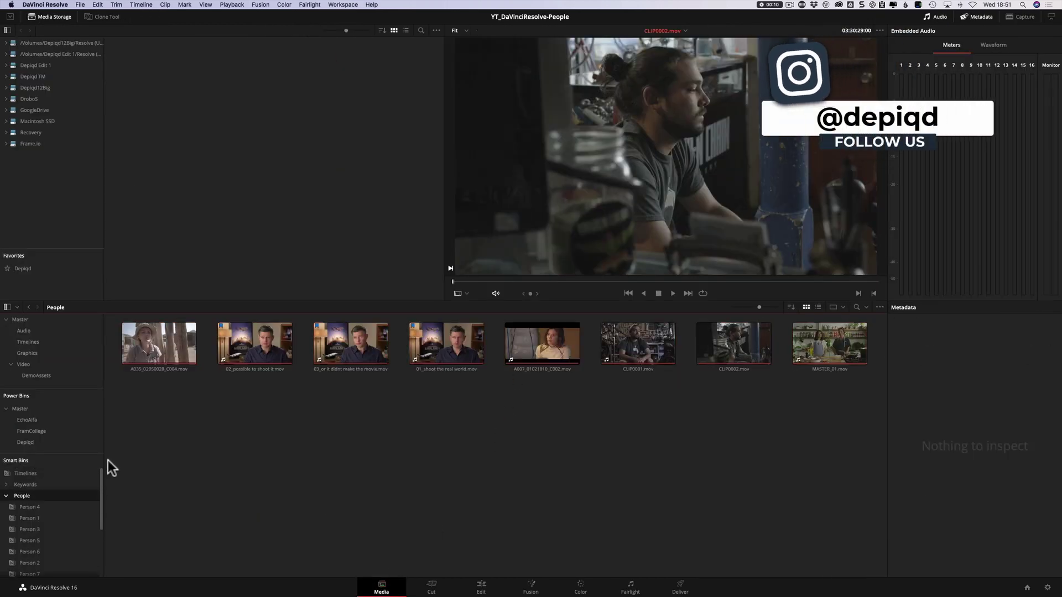